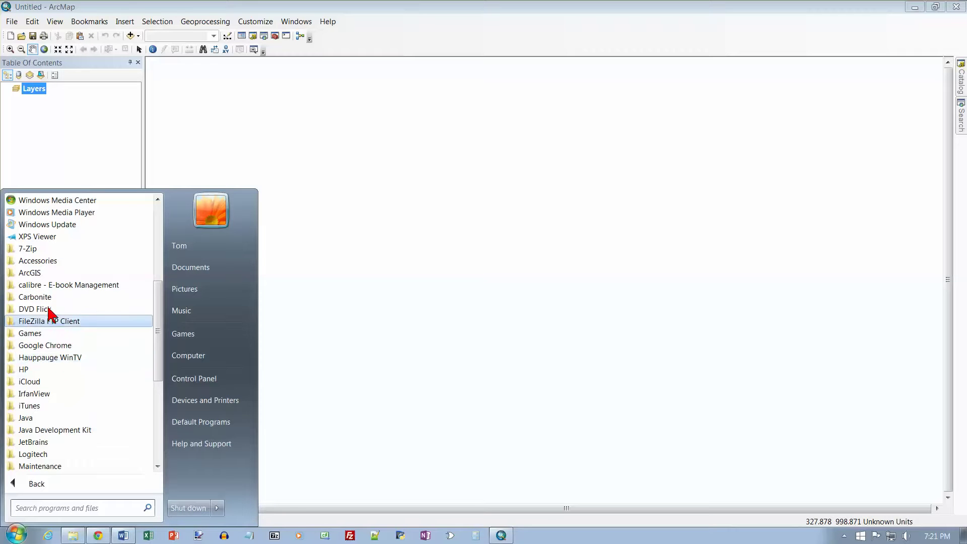
Launch ArcCatalog 10.1 from the installed ArcGIS programs, maximize its window and activate the Catalog Tree
{"action": "left_click", "coordinate": [10, 274]}
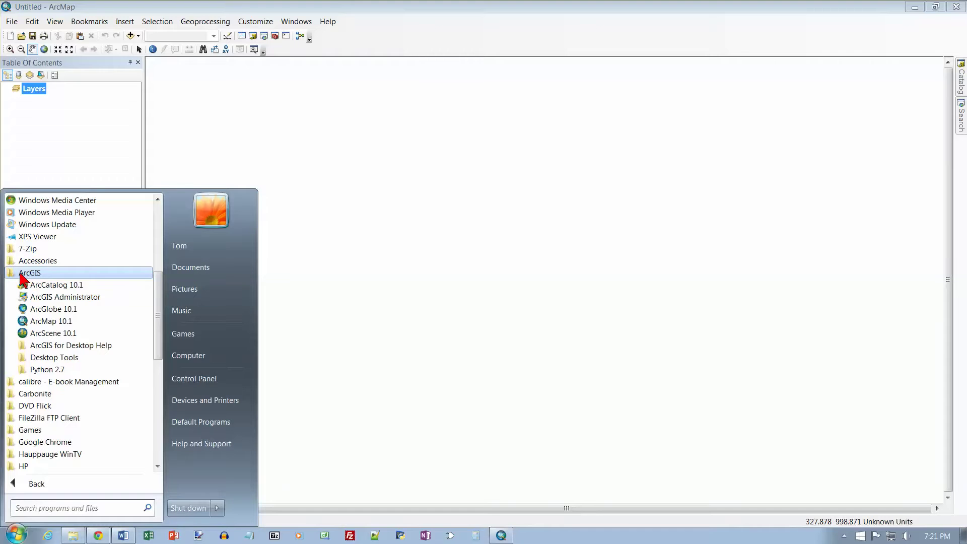
{"action": "left_click", "coordinate": [52, 287]}
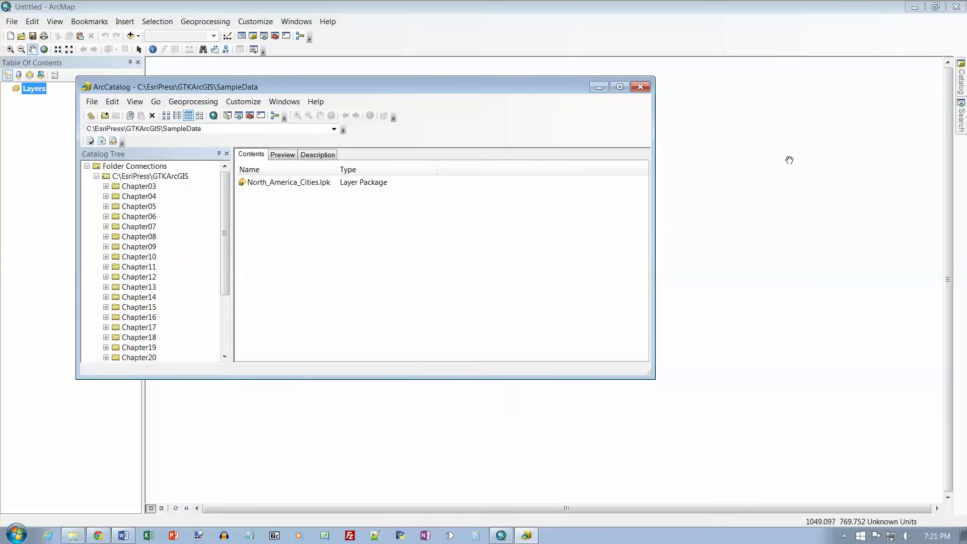
{"action": "left_click", "coordinate": [620, 87]}
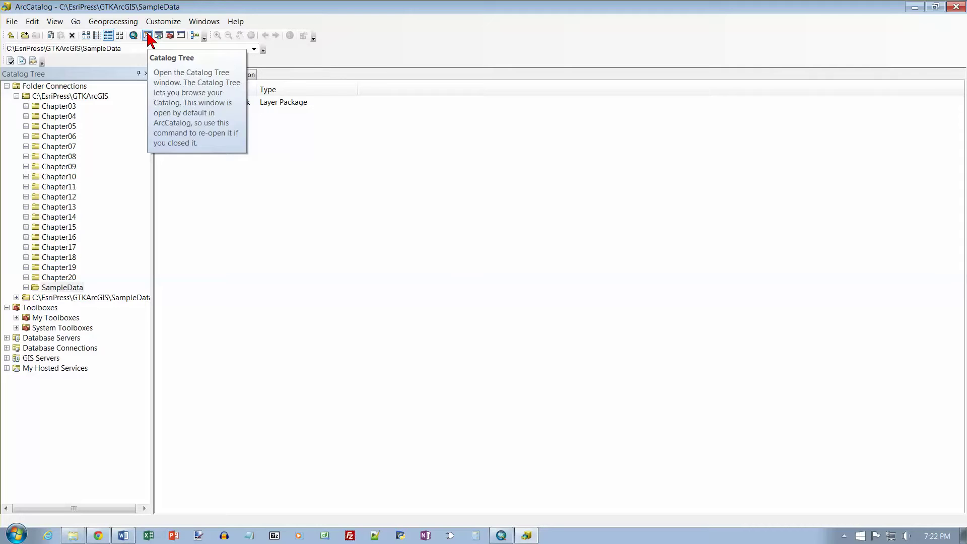
{"action": "left_click", "coordinate": [130, 75]}
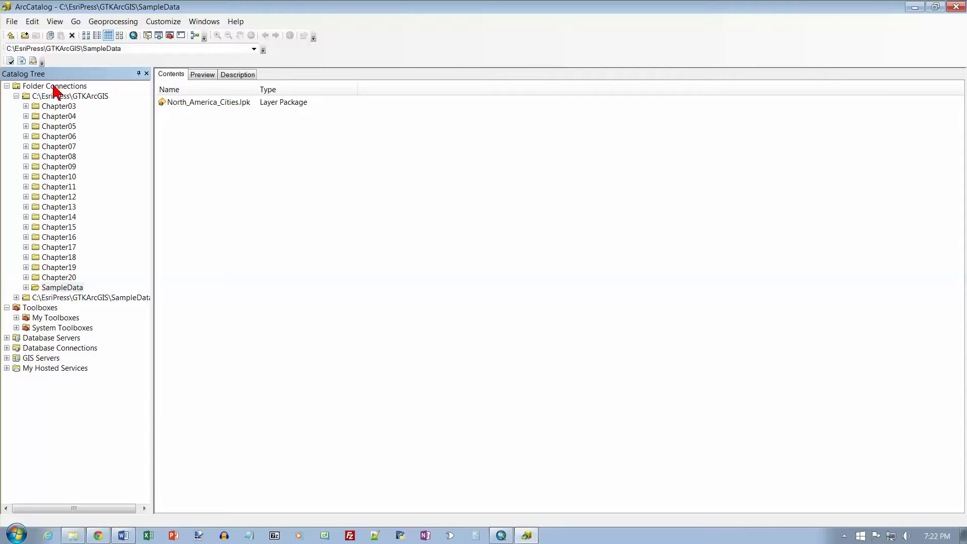
Review the general ArcCatalog options for top-level catalog entries, file extensions and startup location, and accept them
{"action": "left_click", "coordinate": [166, 22]}
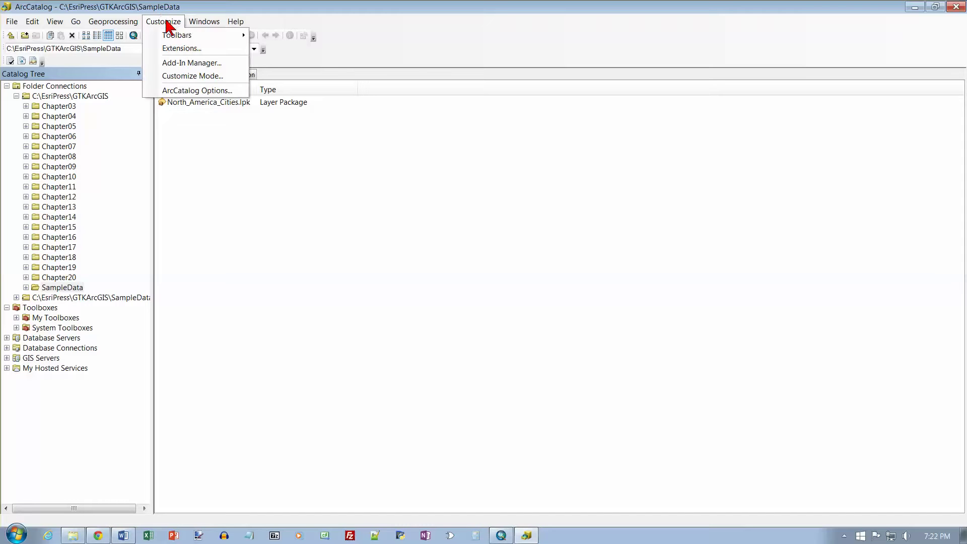
{"action": "left_click", "coordinate": [184, 91]}
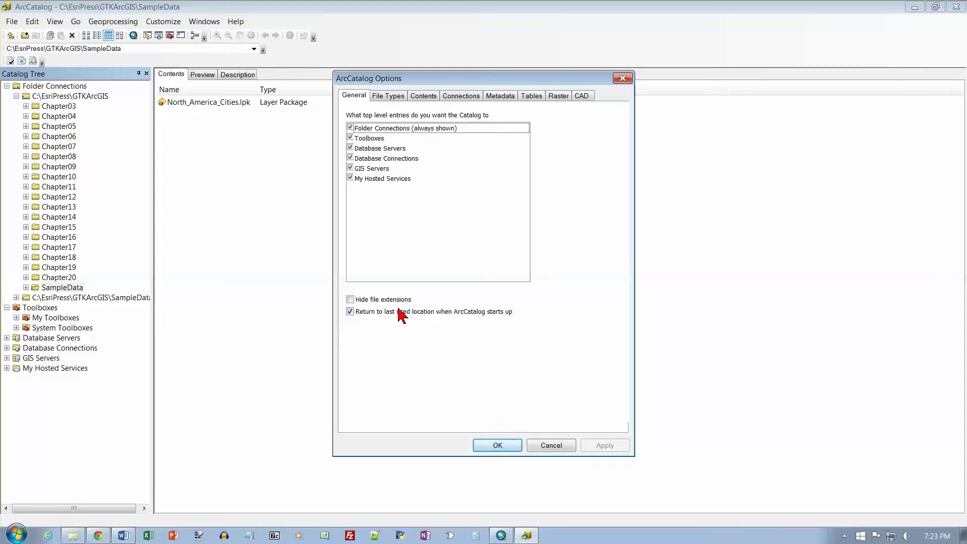
{"action": "left_click", "coordinate": [498, 445]}
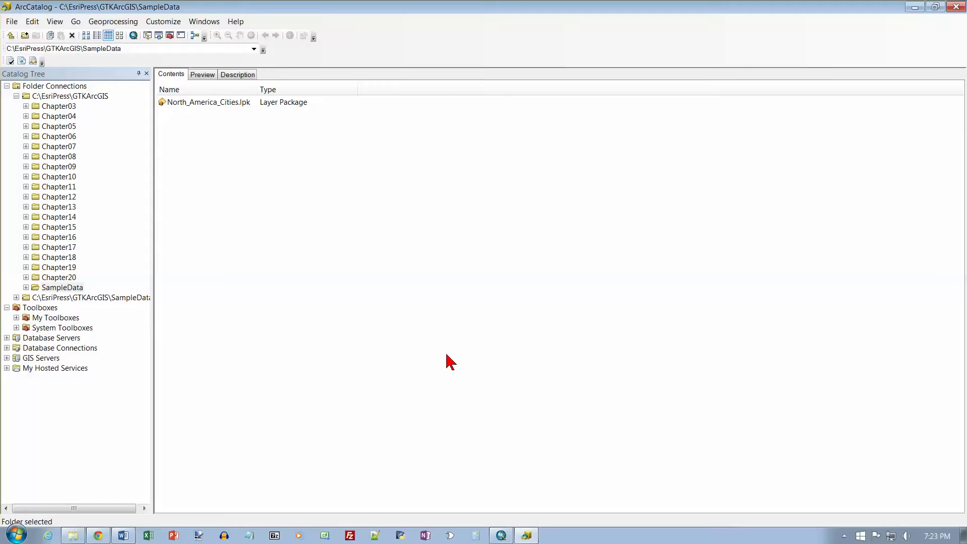
Connect the catalog to the folder C:\EsriPress\GTKArcGIS
{"action": "left_click", "coordinate": [28, 38]}
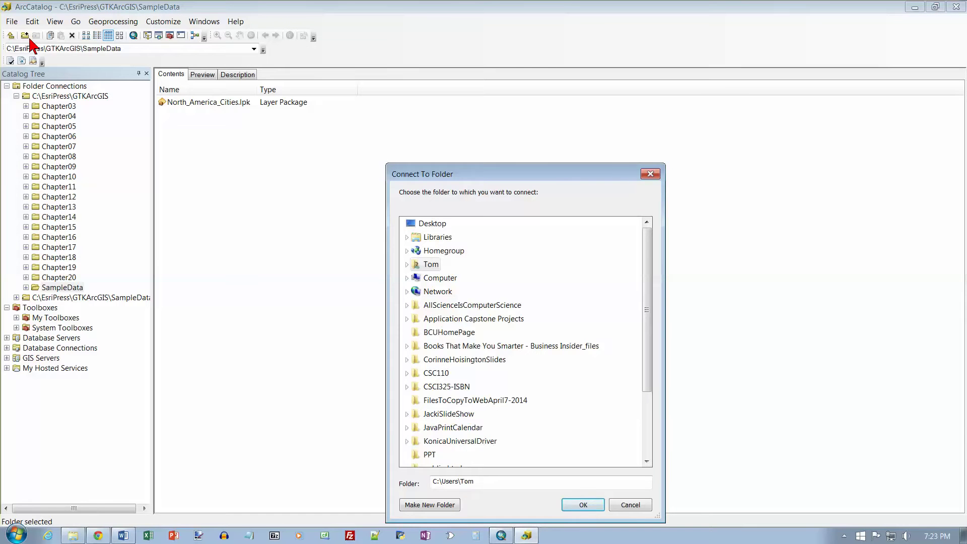
{"action": "left_click", "coordinate": [407, 278]}
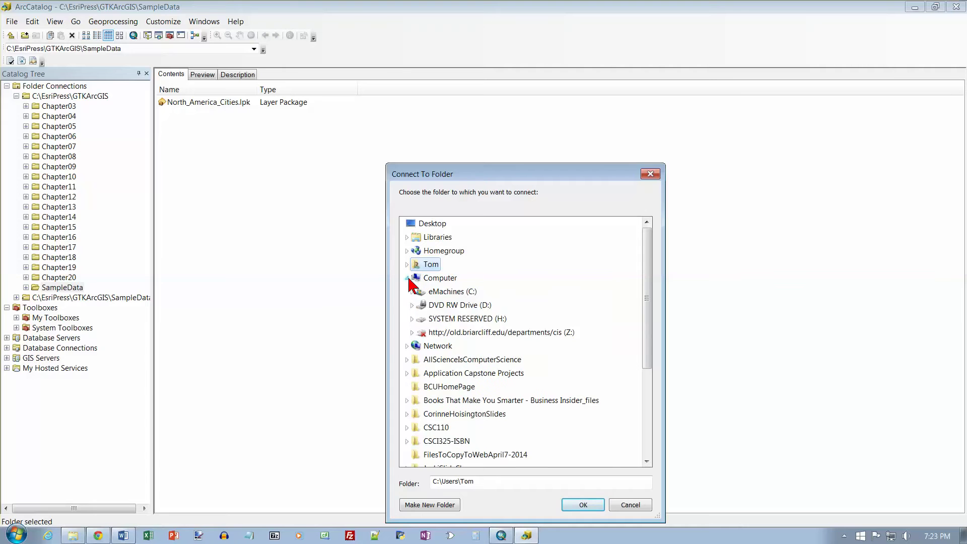
{"action": "left_click", "coordinate": [439, 292]}
{"action": "double_click", "coordinate": [439, 292]}
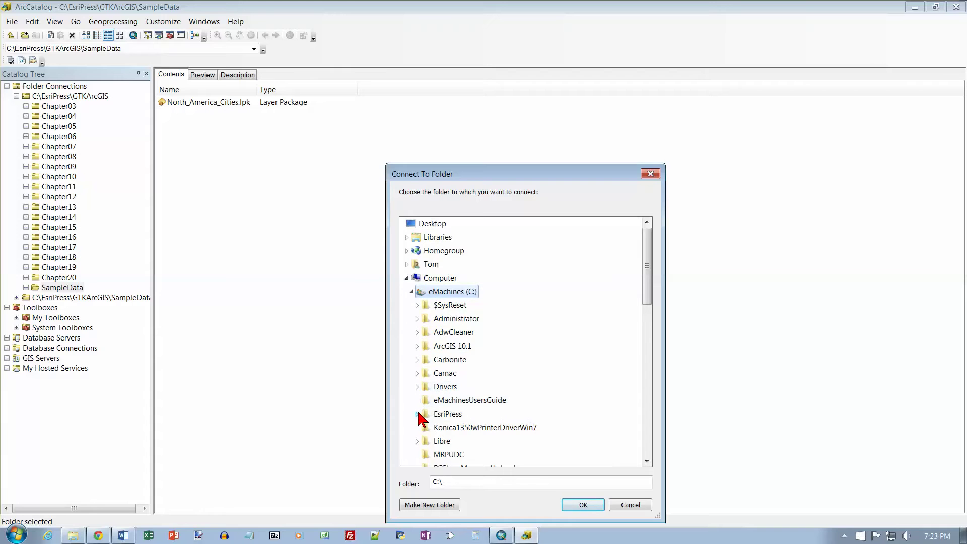
{"action": "double_click", "coordinate": [442, 414]}
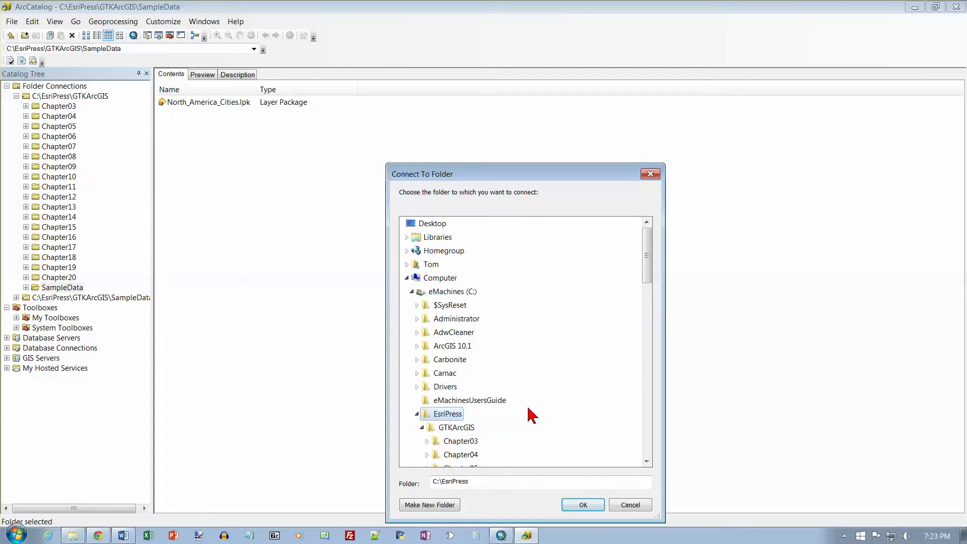
{"action": "scroll", "coordinate": [533, 415], "scroll_direction": "down", "scroll_amount": 3}
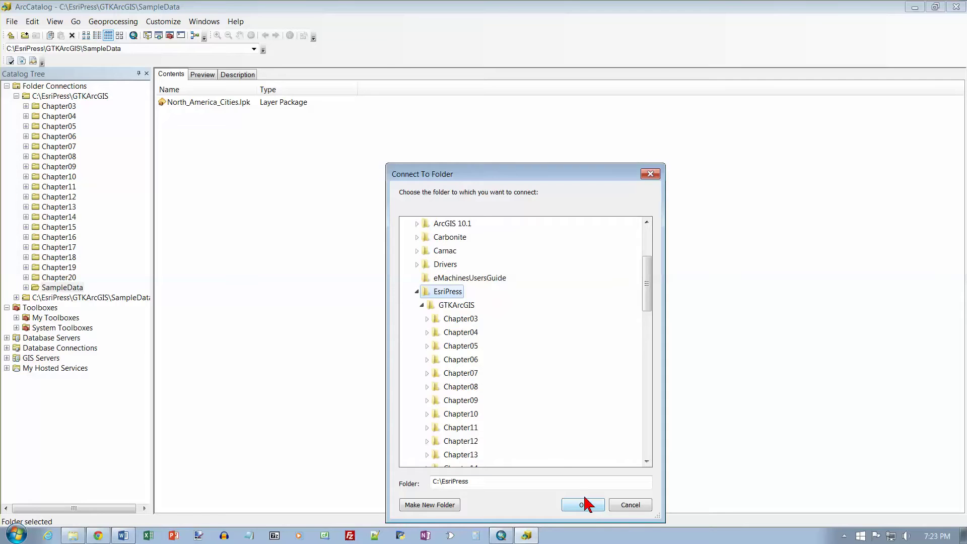
{"action": "left_click", "coordinate": [456, 306]}
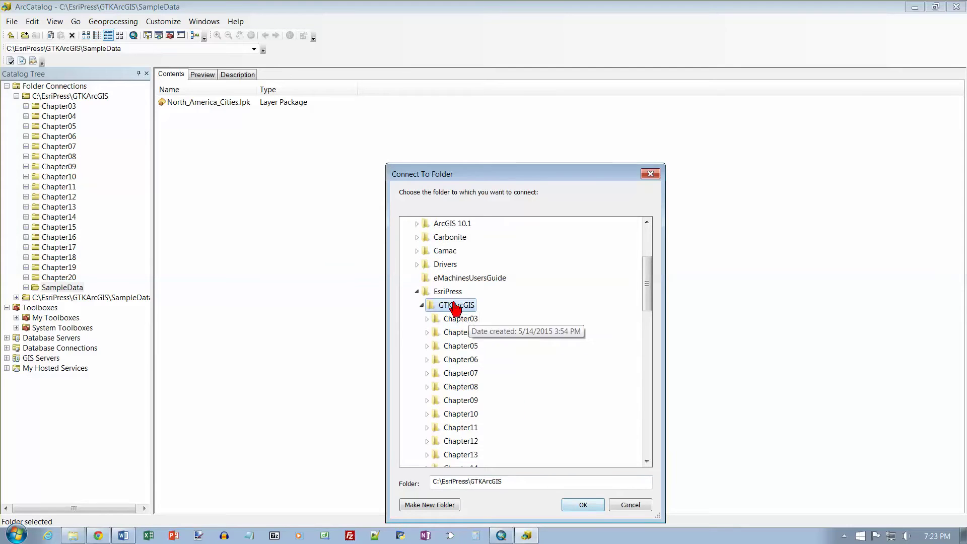
{"action": "left_click", "coordinate": [582, 507]}
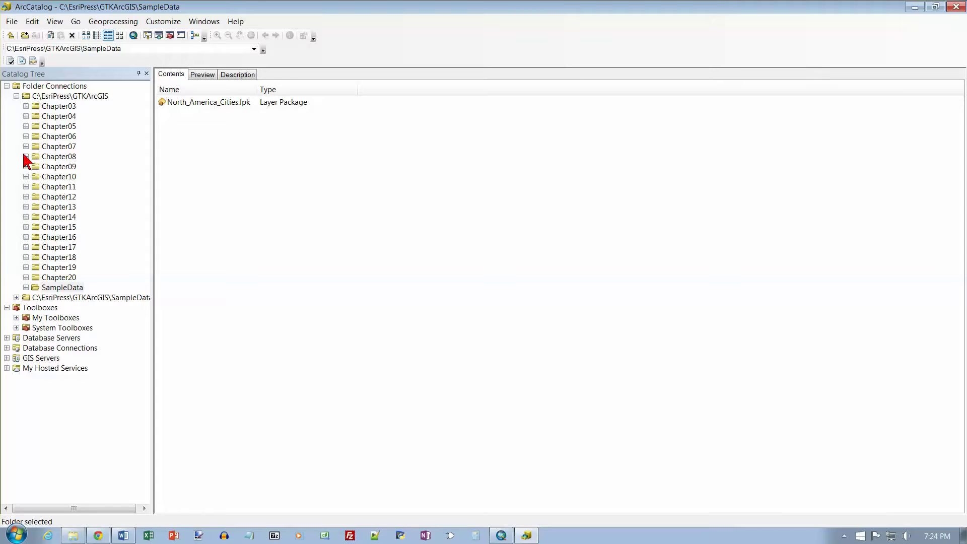
Expand the C:\EsriPress\GTKArcGIS connection in the Catalog Tree down to the Data folder of Chapter04
{"action": "left_click", "coordinate": [16, 95]}
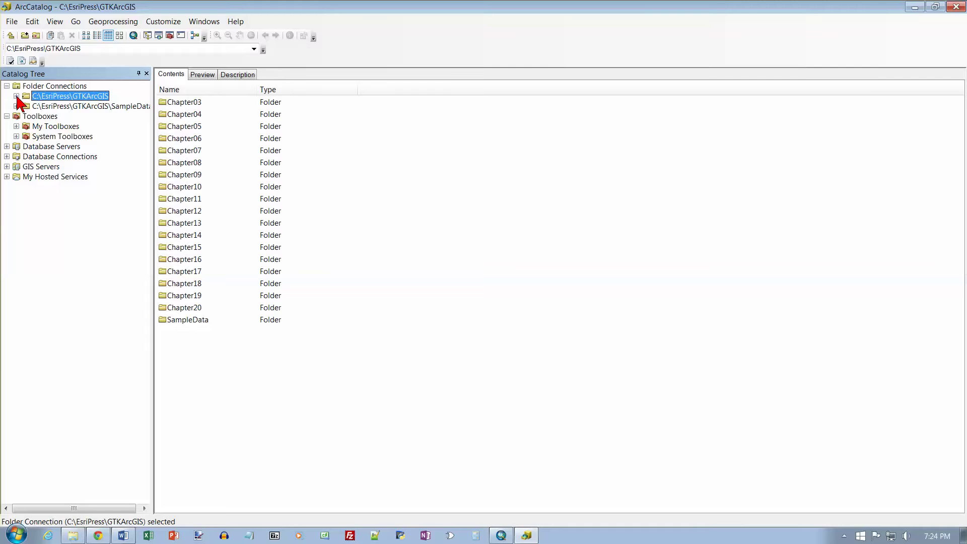
{"action": "left_click", "coordinate": [16, 95]}
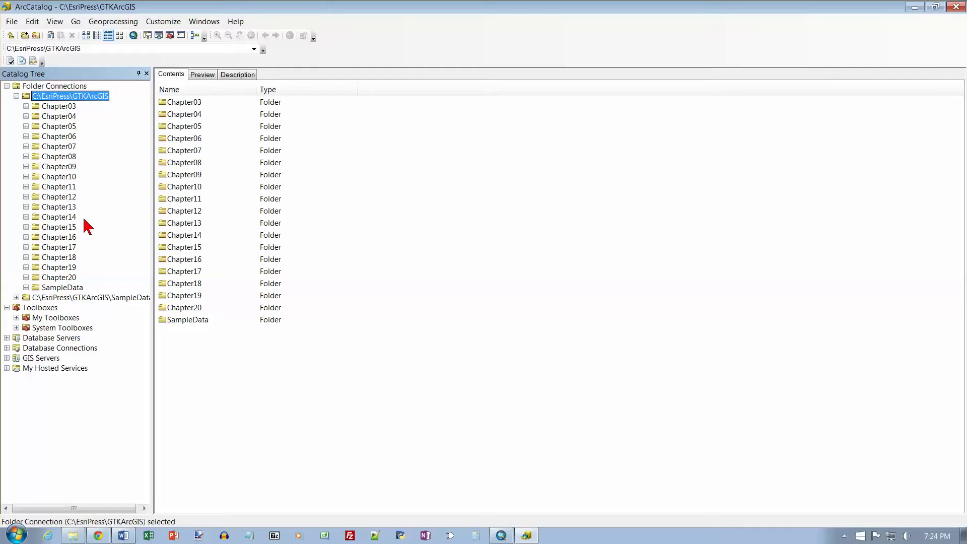
{"action": "left_click", "coordinate": [25, 116]}
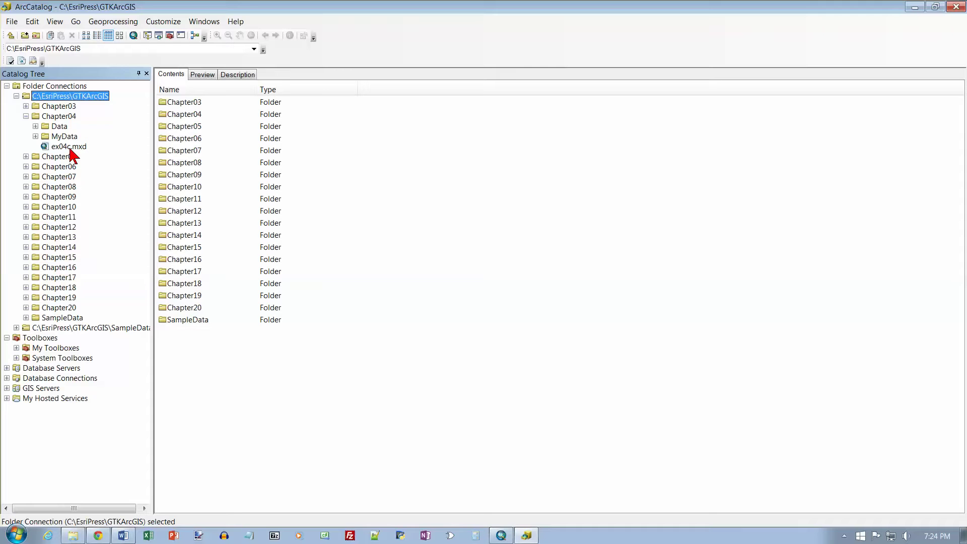
{"action": "left_click", "coordinate": [36, 127]}
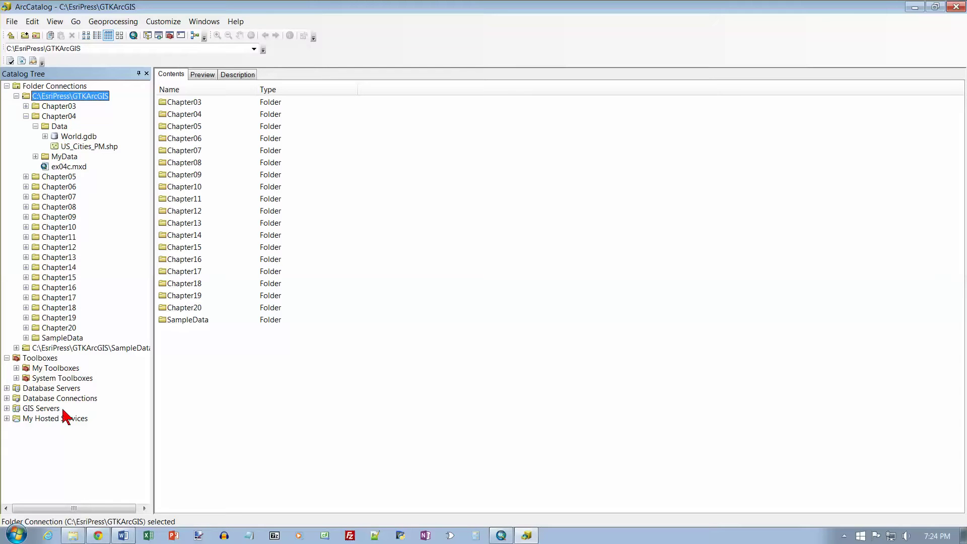
In Windows Explorer, examine the raw files in C:\EsriPress\GTKArcGIS\Chapter04\Data and its World.gdb folder, and close the window
{"action": "left_click", "coordinate": [73, 536]}
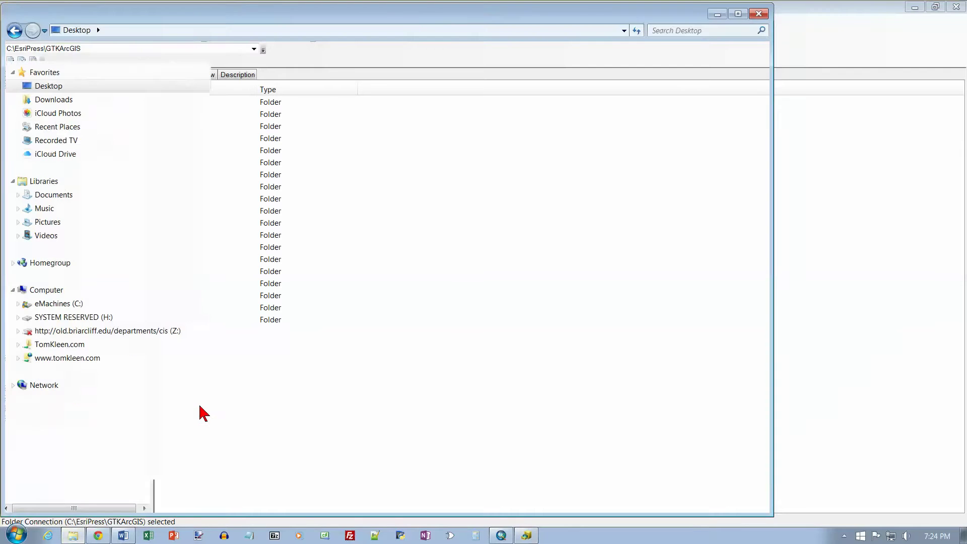
{"action": "left_click", "coordinate": [65, 304]}
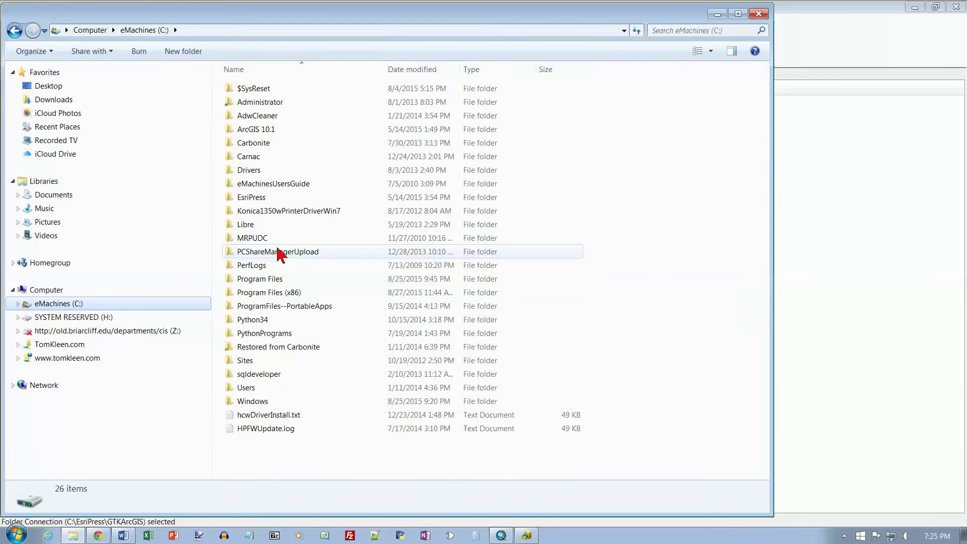
{"action": "double_click", "coordinate": [245, 198]}
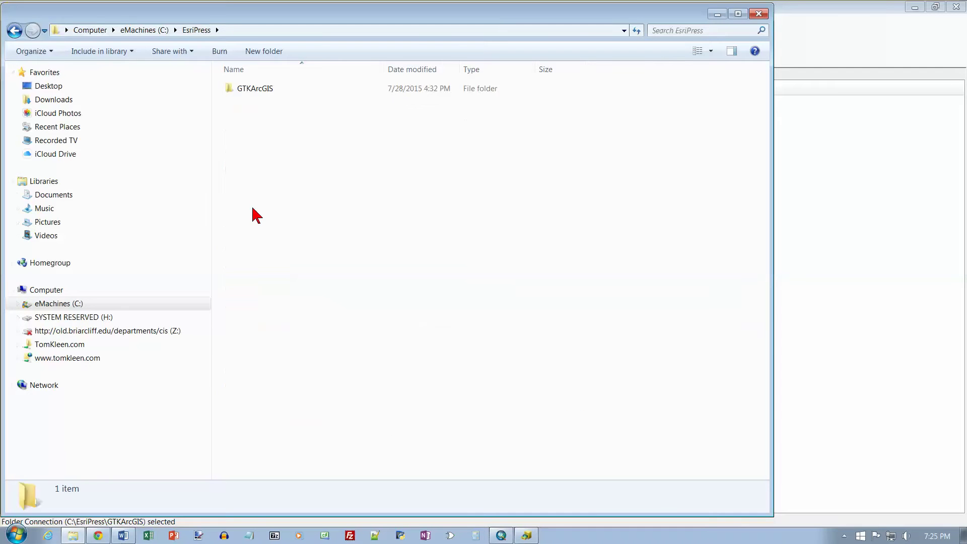
{"action": "double_click", "coordinate": [262, 90]}
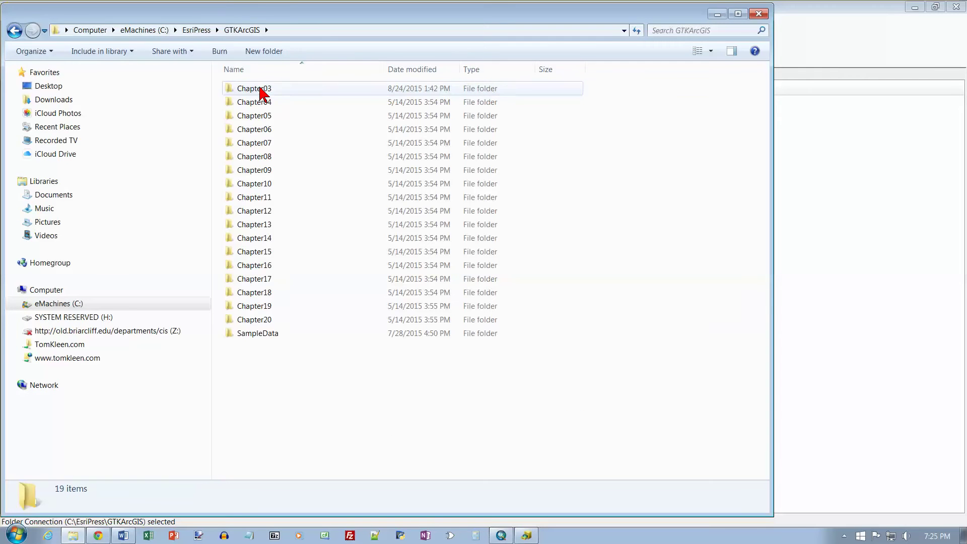
{"action": "double_click", "coordinate": [256, 101]}
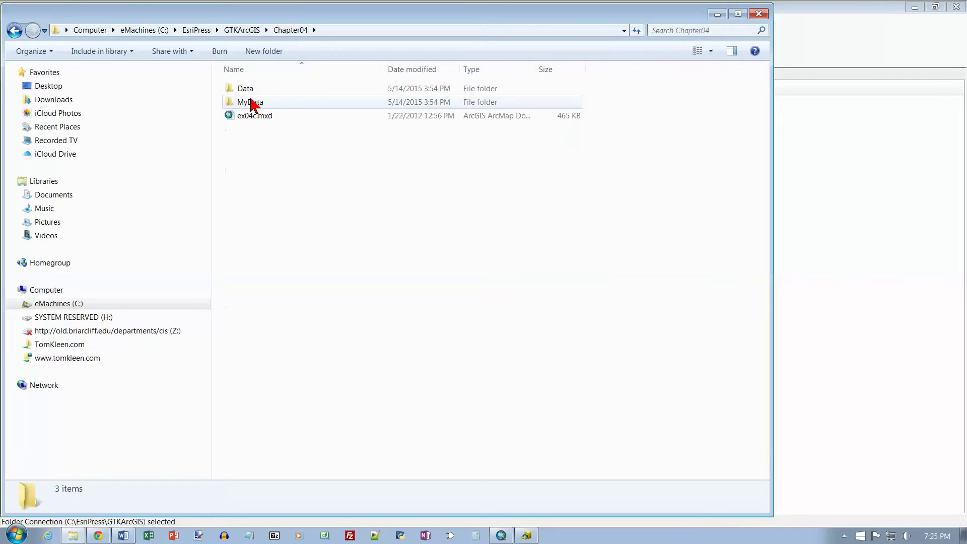
{"action": "double_click", "coordinate": [243, 91]}
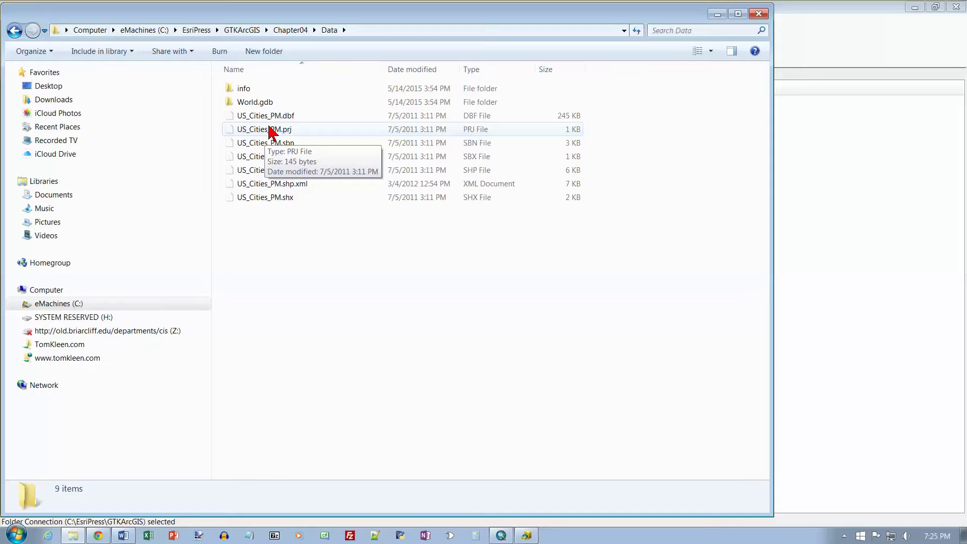
{"action": "double_click", "coordinate": [244, 103]}
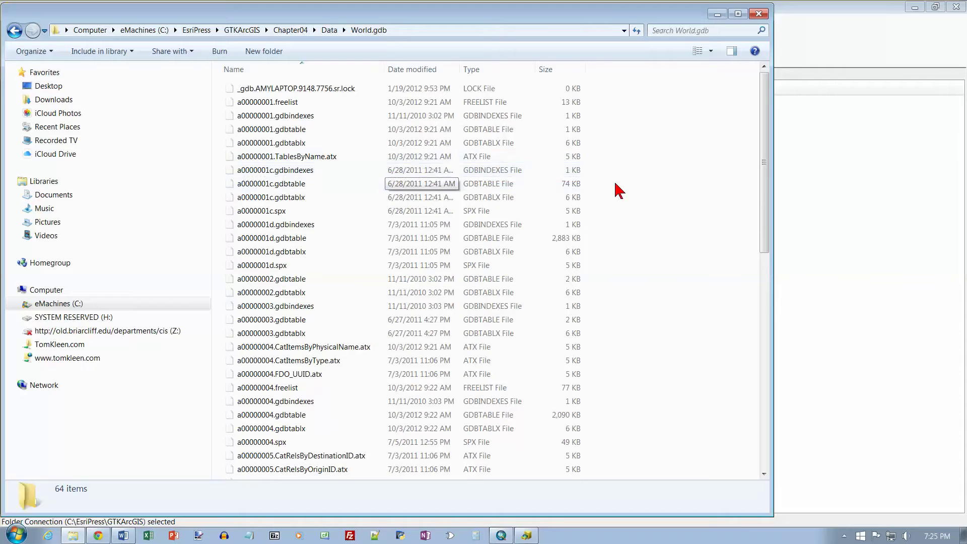
{"action": "left_click_drag", "start_coordinate": [763, 156], "coordinate": [762, 88]}
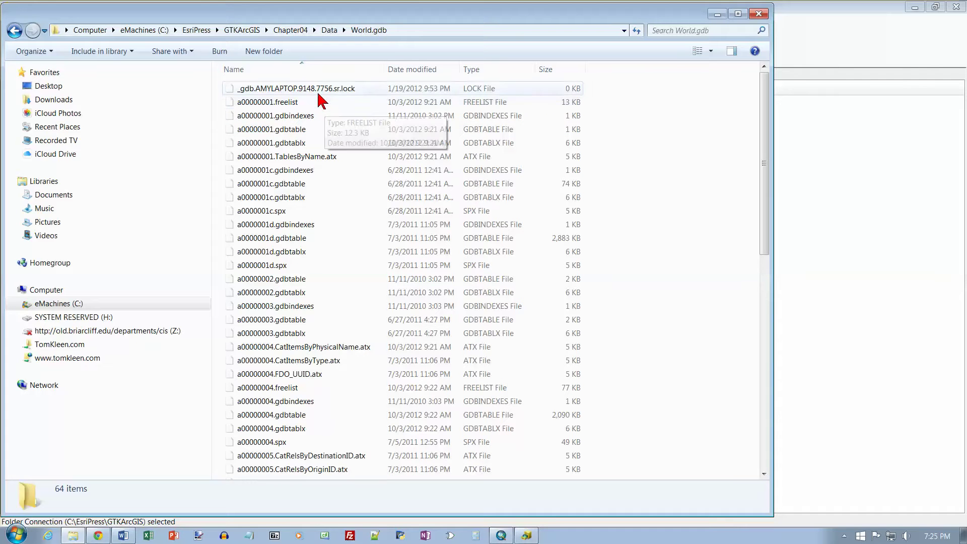
{"action": "left_click", "coordinate": [758, 14]}
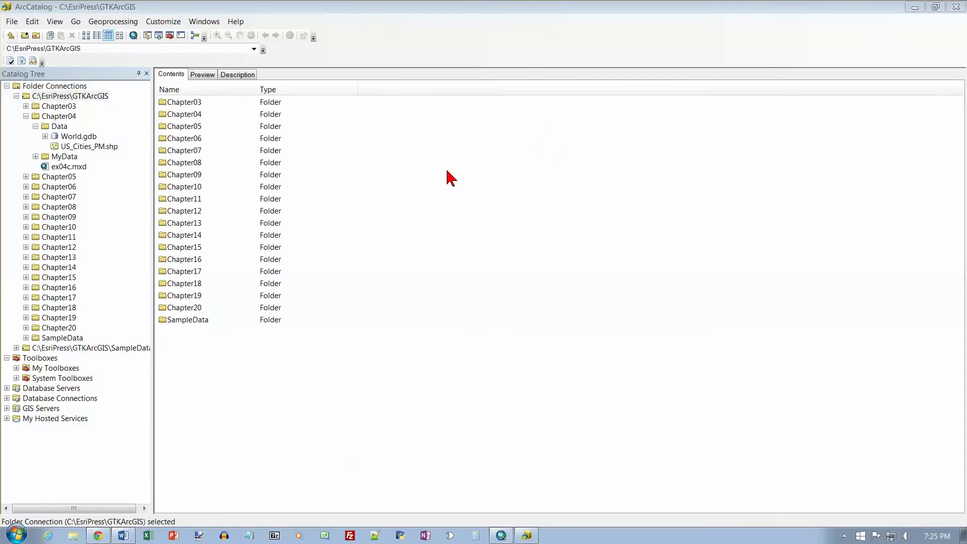
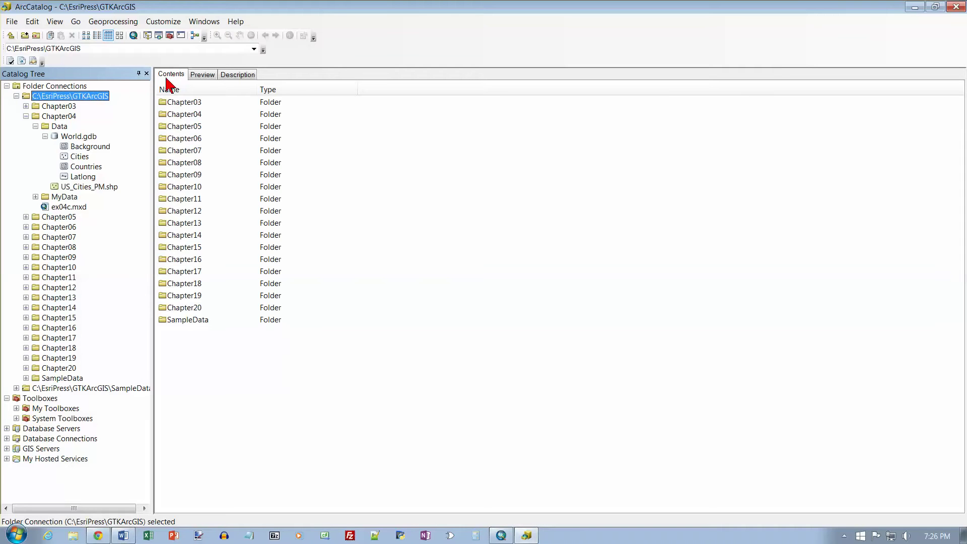
Display the contents of World.gdb as large icons, a list and details, ending with the thumbnails view
{"action": "left_click", "coordinate": [78, 136]}
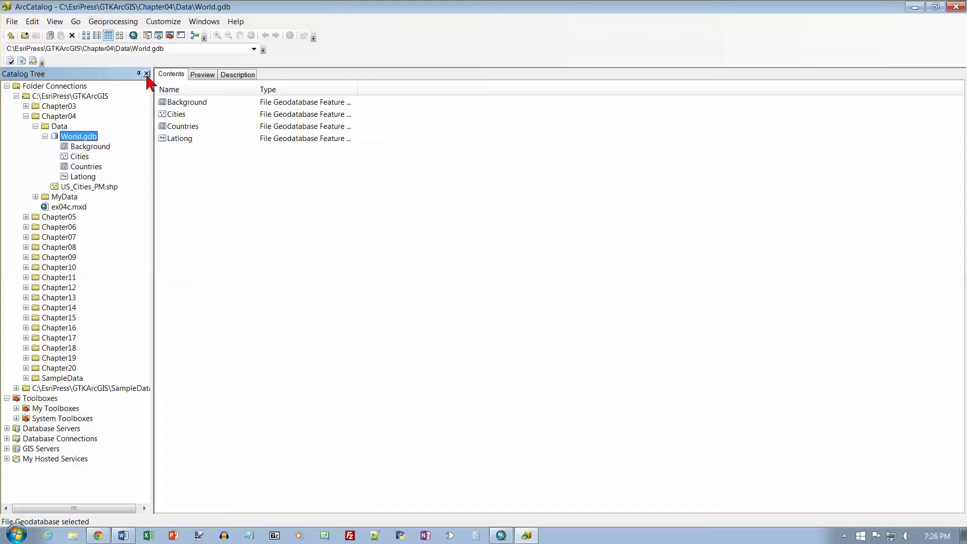
{"action": "left_click", "coordinate": [87, 35]}
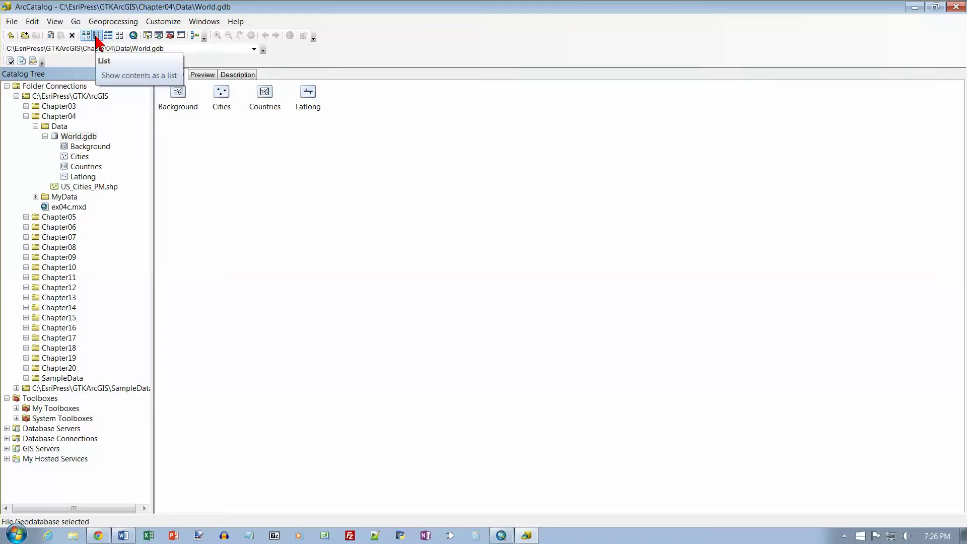
{"action": "left_click", "coordinate": [99, 38]}
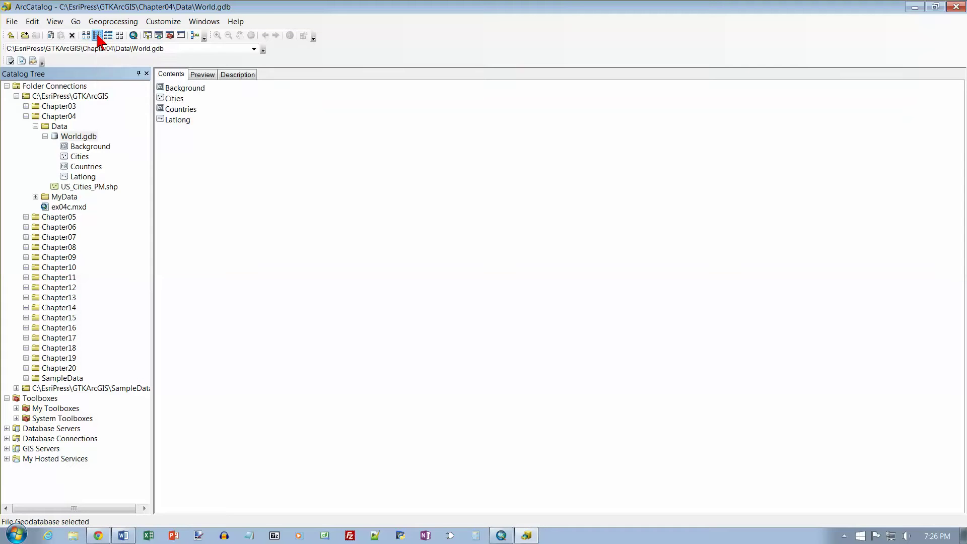
{"action": "left_click", "coordinate": [108, 38]}
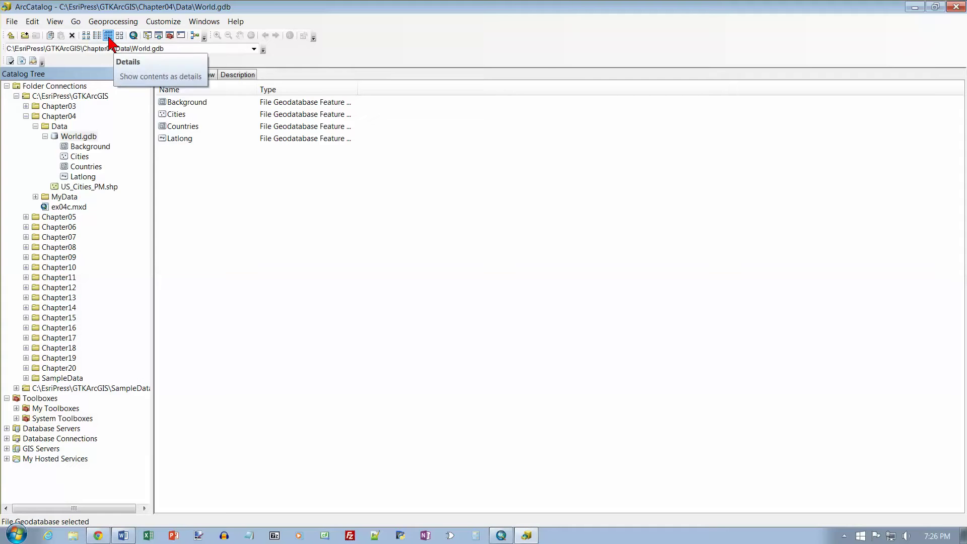
{"action": "left_click", "coordinate": [118, 37]}
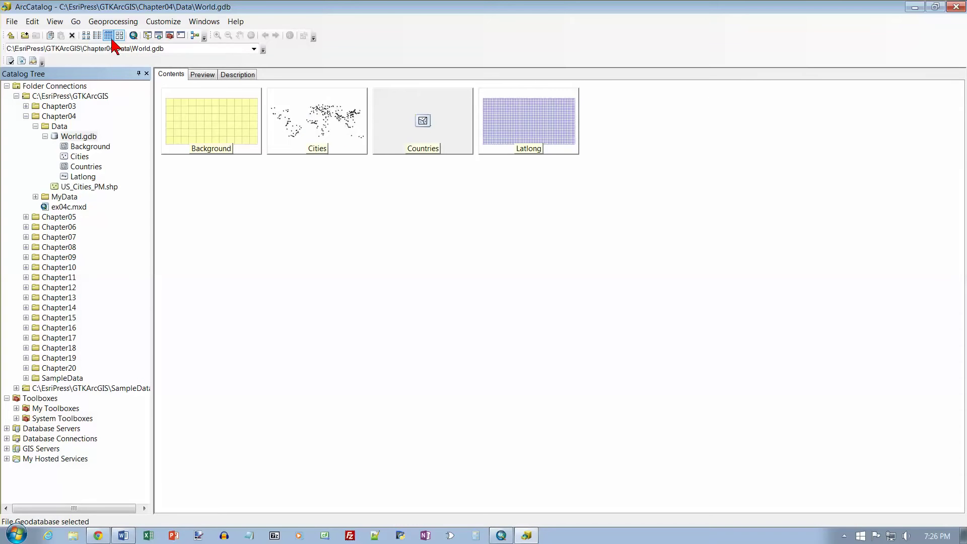
{"action": "left_click", "coordinate": [109, 38]}
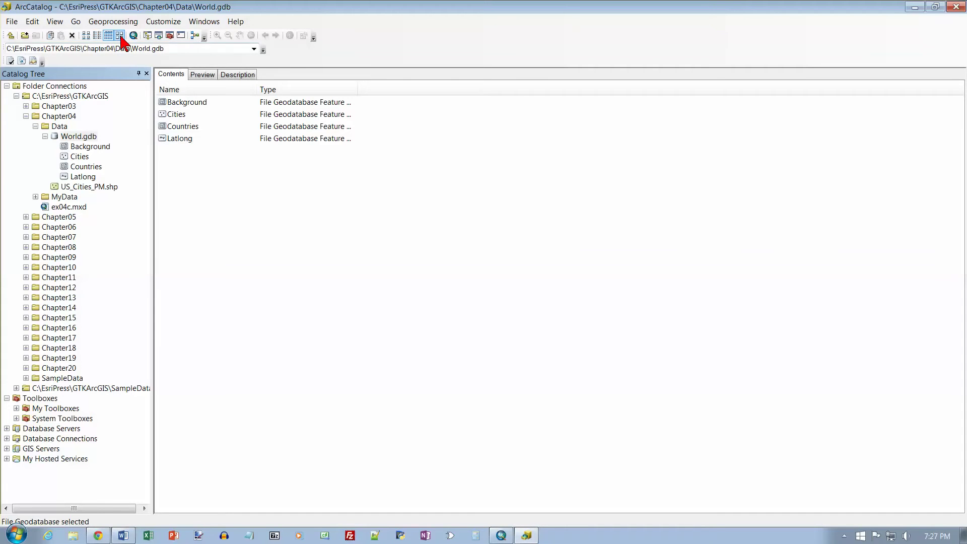
{"action": "left_click", "coordinate": [119, 36]}
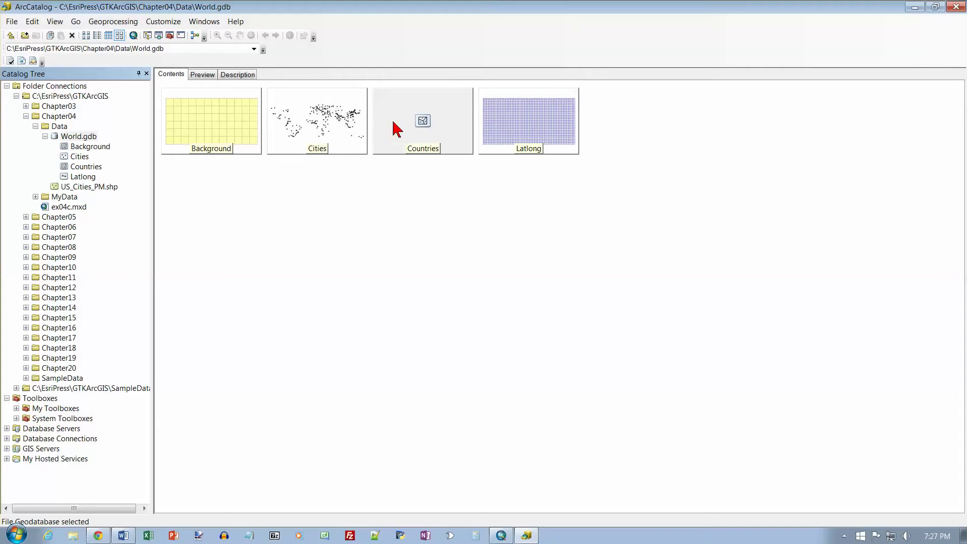
List the World.gdb contents as details, preview the geography of Countries, and create its thumbnail from that preview
{"action": "left_click", "coordinate": [108, 35]}
{"action": "left_click", "coordinate": [185, 128]}
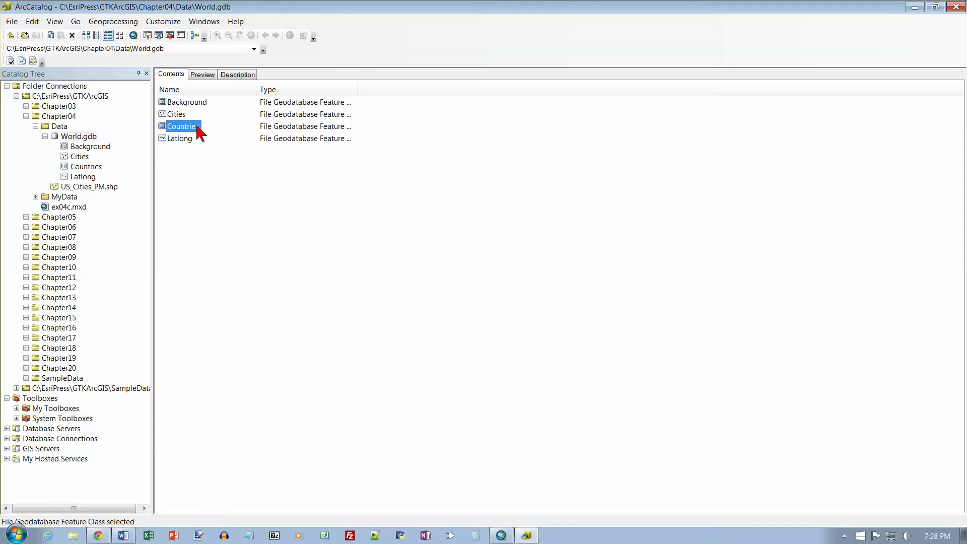
{"action": "left_click", "coordinate": [201, 75]}
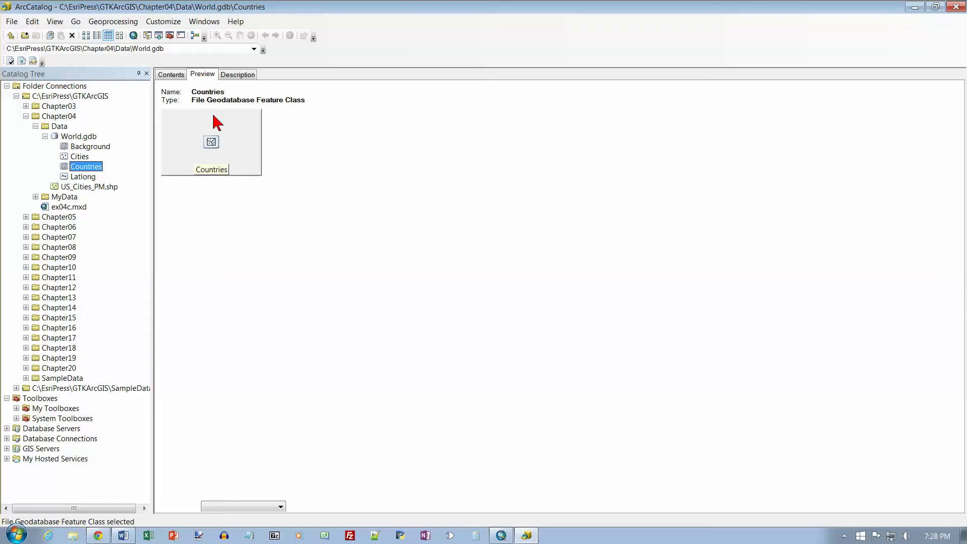
{"action": "left_click", "coordinate": [220, 147]}
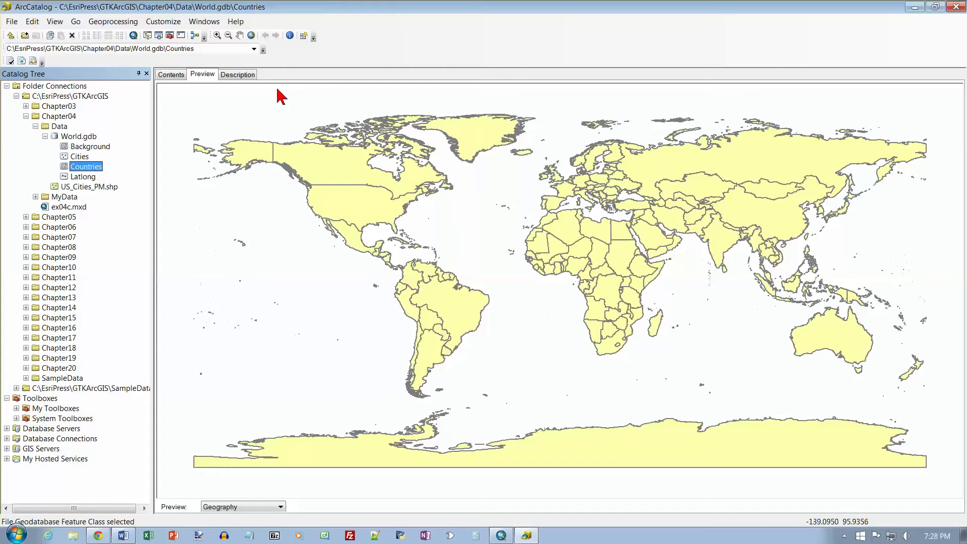
{"action": "left_click", "coordinate": [304, 36]}
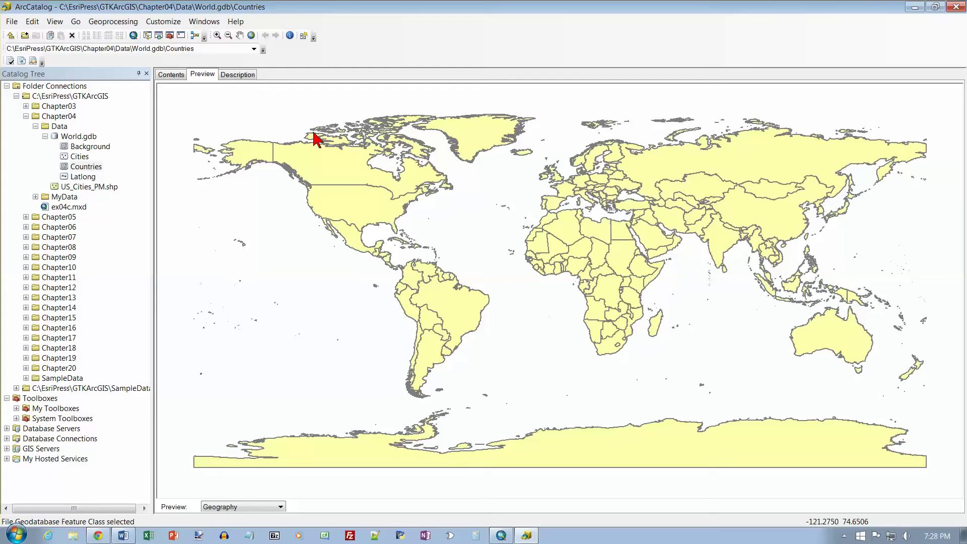
Return to the contents of World.gdb and display its feature classes as thumbnails
{"action": "left_click", "coordinate": [171, 75]}
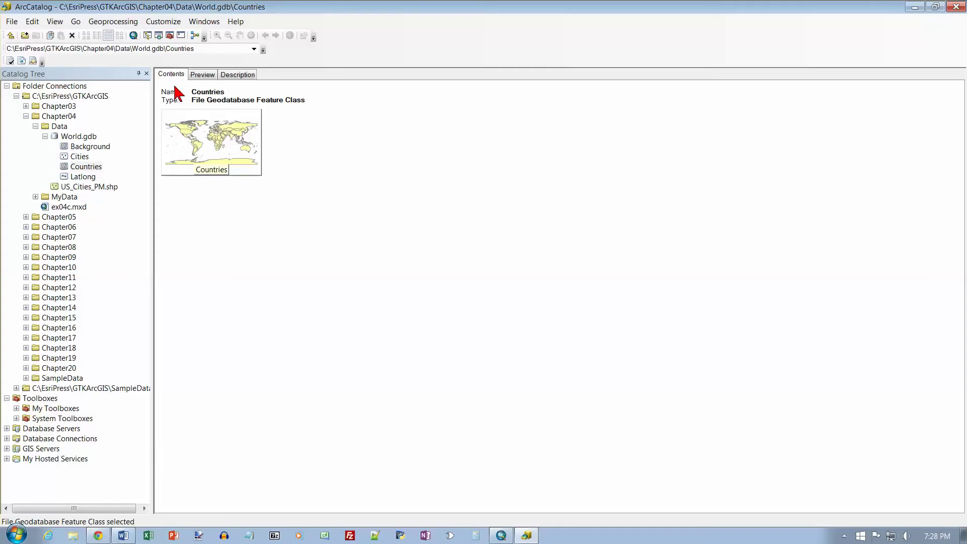
{"action": "left_click", "coordinate": [78, 137]}
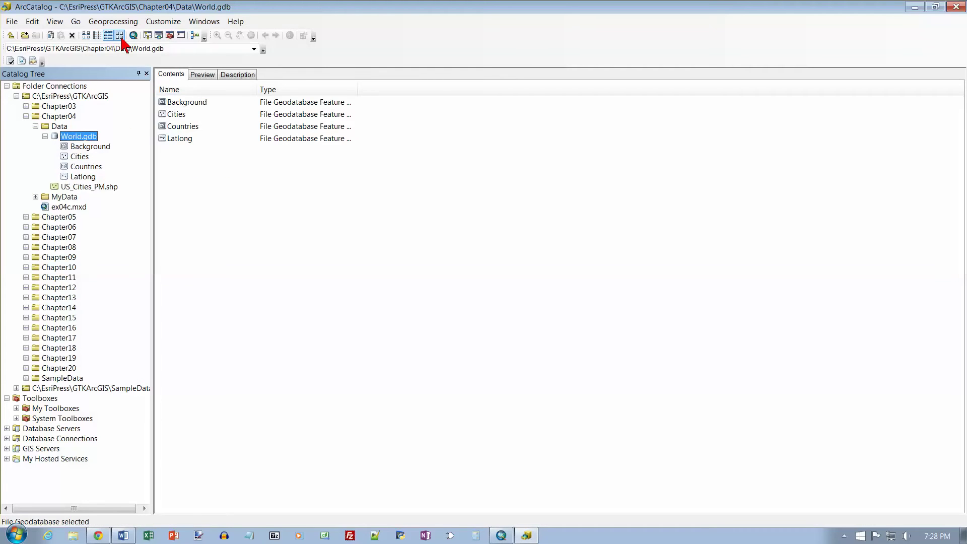
{"action": "left_click", "coordinate": [119, 36]}
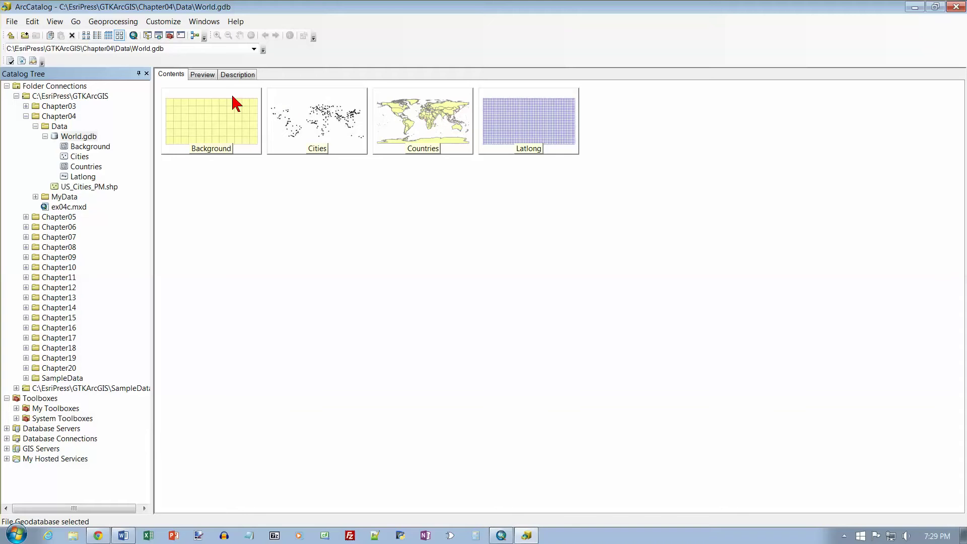
Preview the Countries feature class and zoom in on Southeast Asia and northern Australia
{"action": "left_click", "coordinate": [436, 123]}
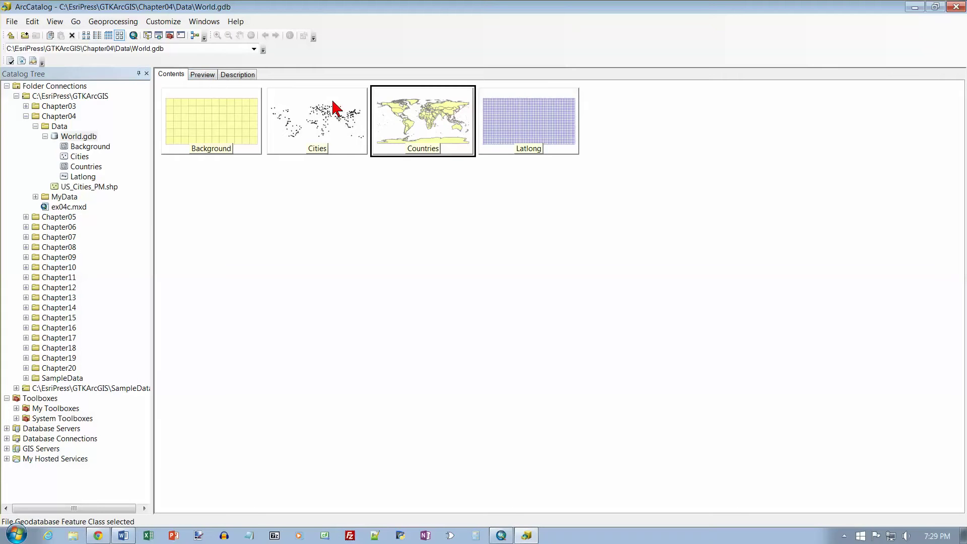
{"action": "left_click", "coordinate": [204, 75]}
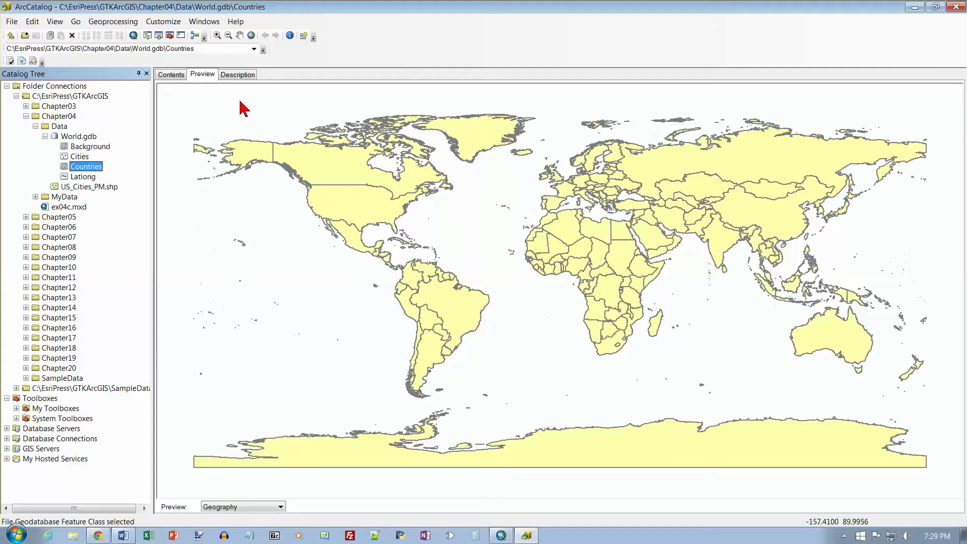
{"action": "left_click", "coordinate": [217, 35]}
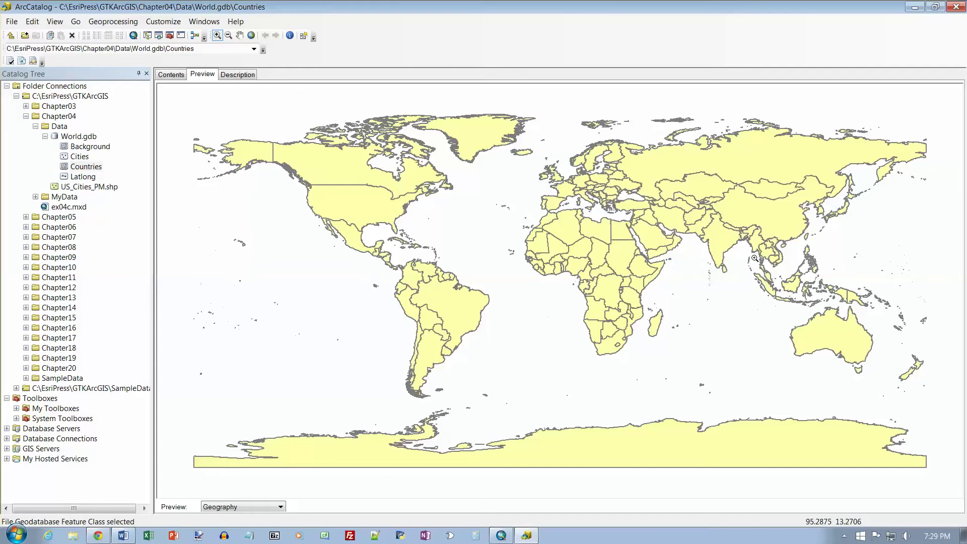
{"action": "left_click_drag", "start_coordinate": [754, 257], "coordinate": [911, 354]}
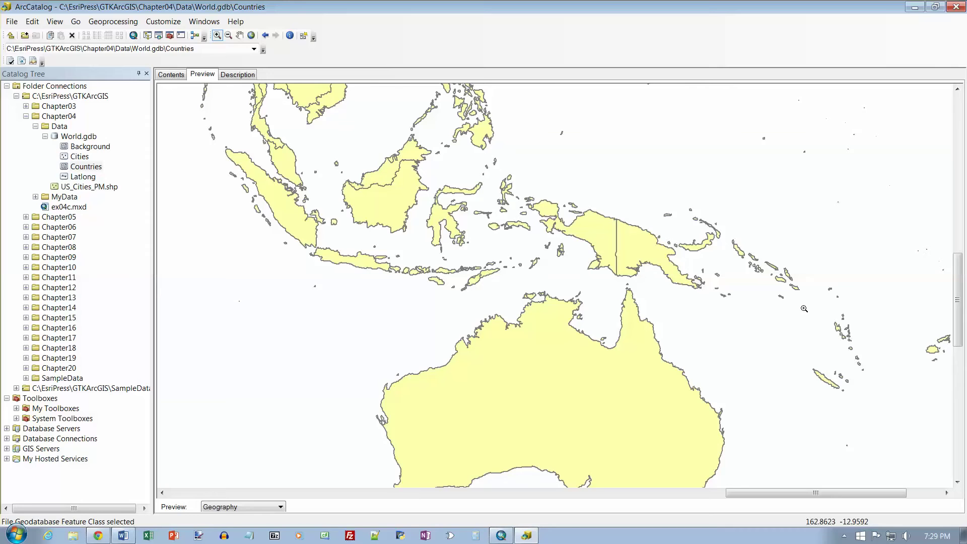
Identify Papua New Guinea on the map and move the Identify Results window off the catalog tree
{"action": "left_click", "coordinate": [289, 35]}
{"action": "left_click", "coordinate": [633, 250]}
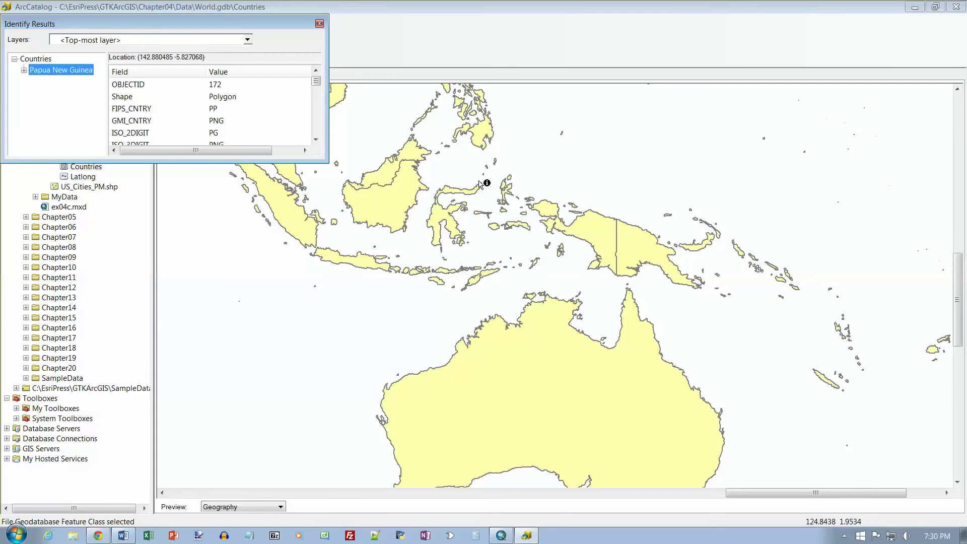
{"action": "left_click_drag", "start_coordinate": [273, 21], "coordinate": [302, 58]}
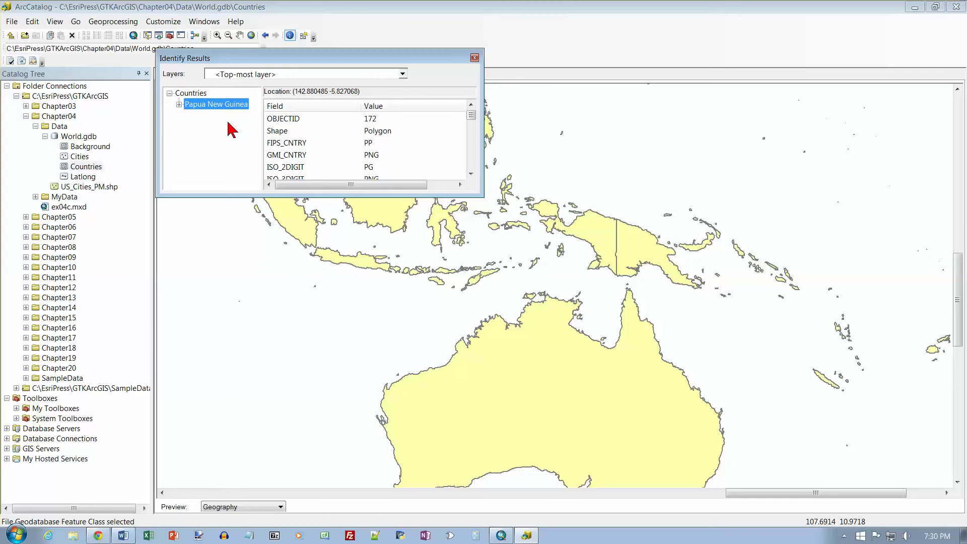
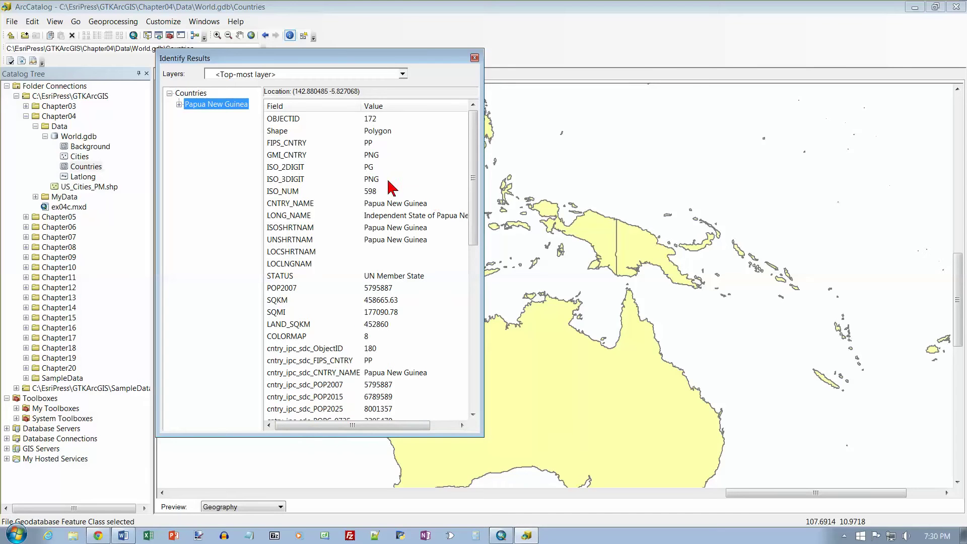
Examine Papua New Guinea's OBJECTID, Shape, UNSHRTNAM and STATUS attributes, identify the country once more, and close the results
{"action": "left_click", "coordinate": [283, 121]}
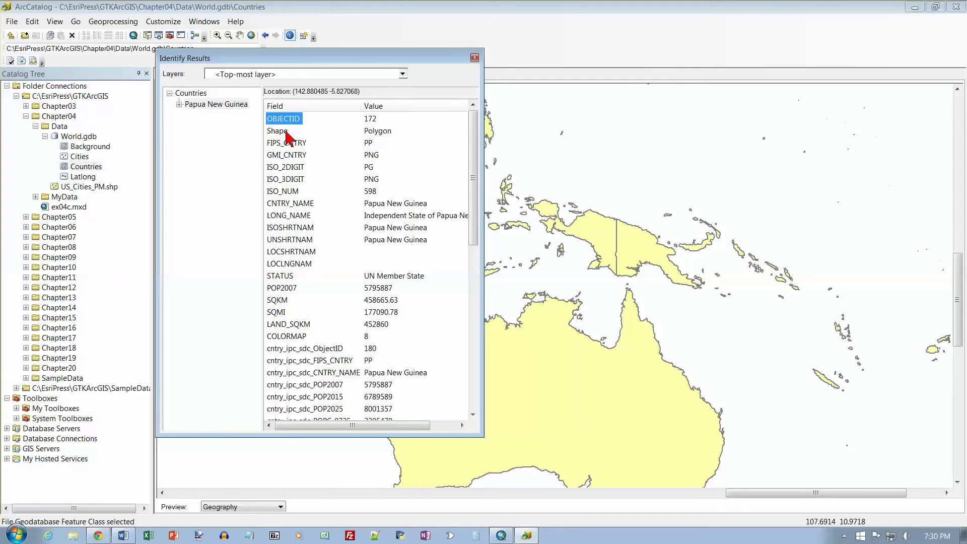
{"action": "left_click", "coordinate": [285, 132]}
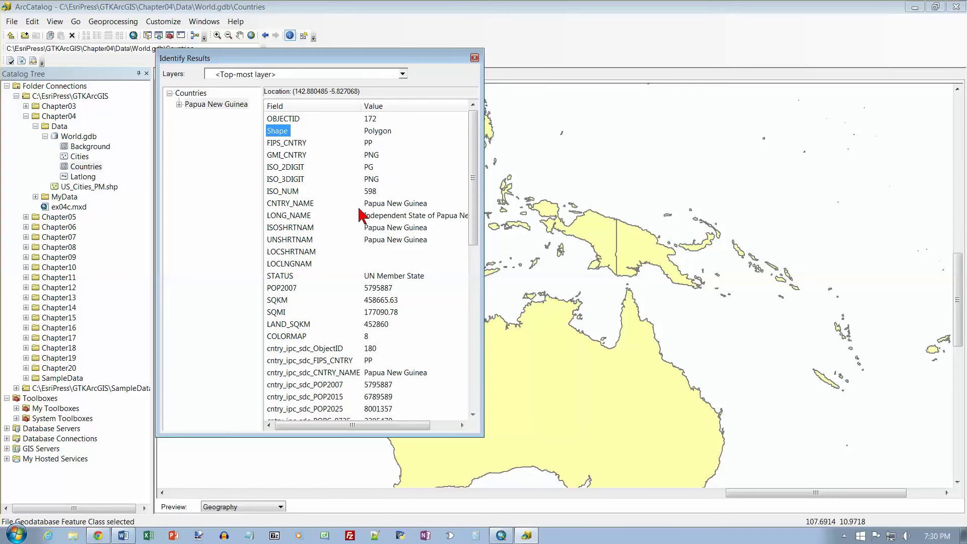
{"action": "left_click", "coordinate": [284, 241]}
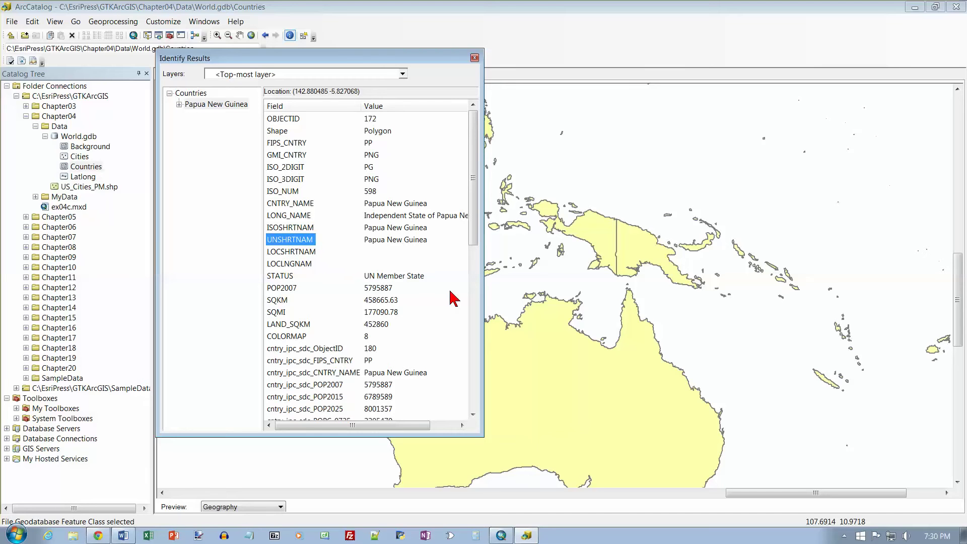
{"action": "left_click", "coordinate": [283, 277]}
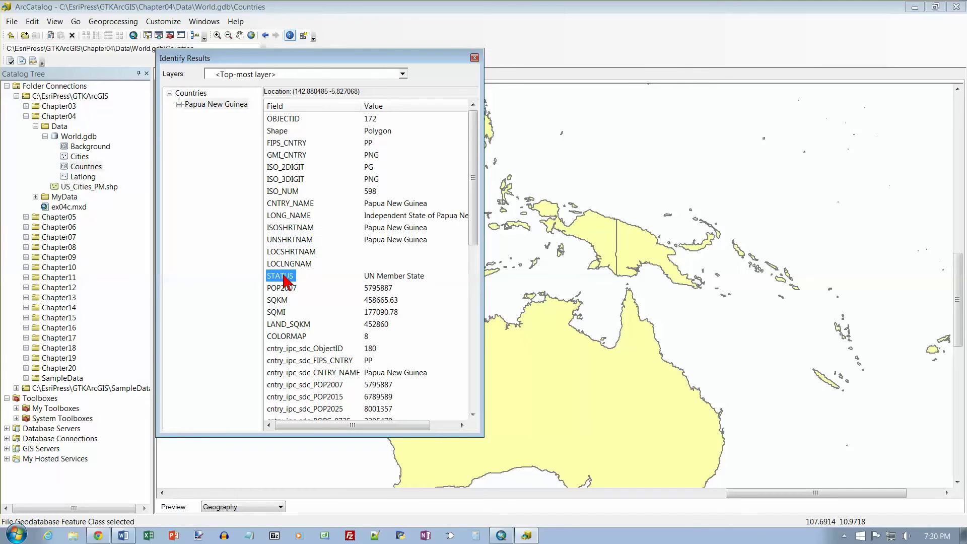
{"action": "left_click", "coordinate": [395, 278]}
{"action": "left_click", "coordinate": [291, 278]}
{"action": "left_click", "coordinate": [474, 58]}
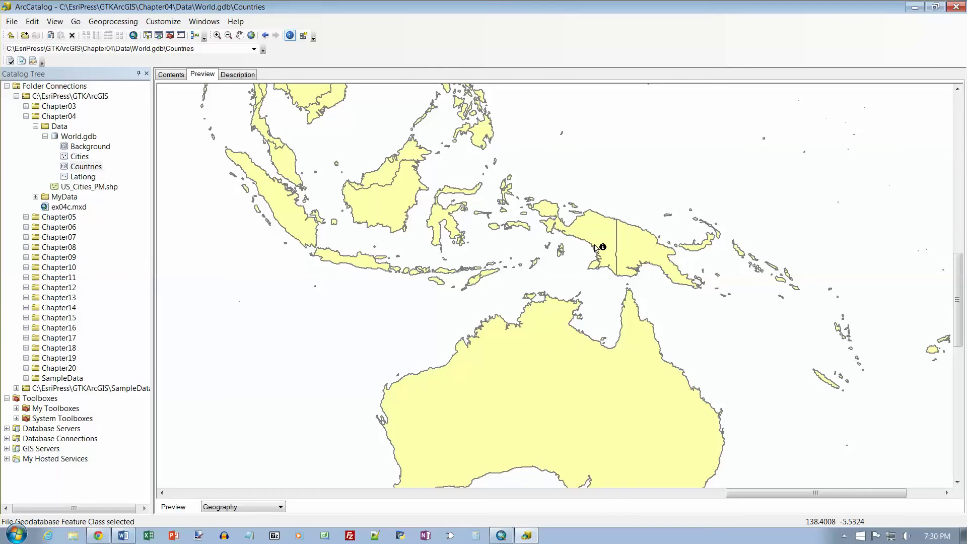
{"action": "left_click", "coordinate": [638, 245]}
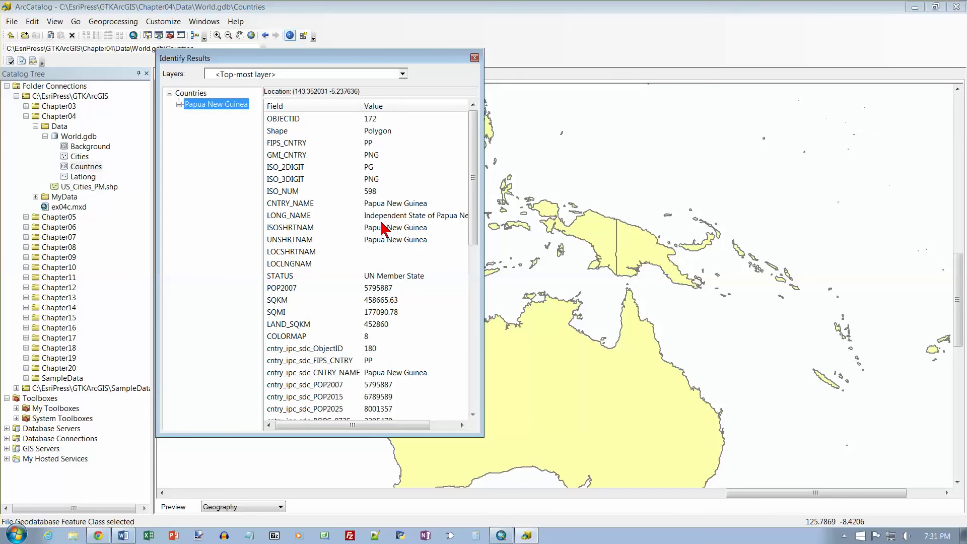
{"action": "left_click", "coordinate": [474, 58]}
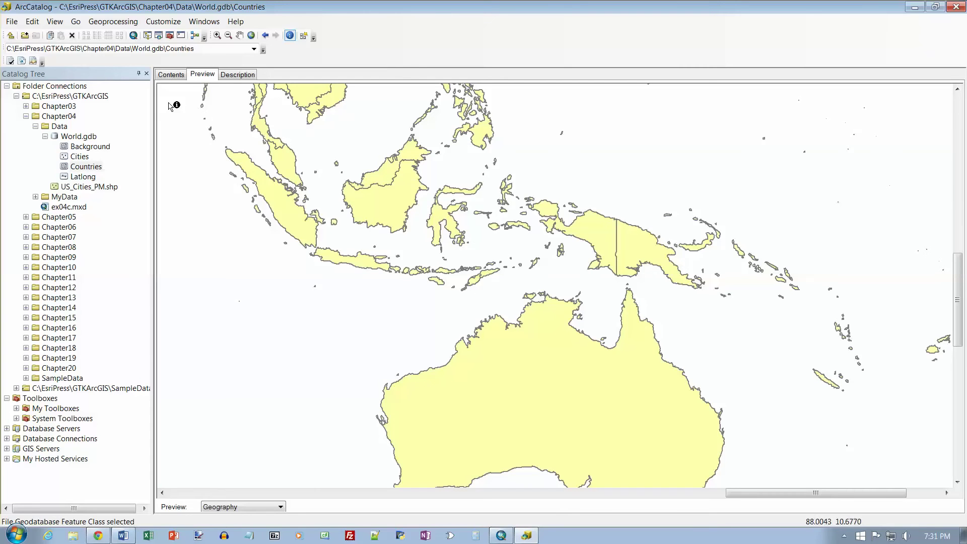
Pan the Countries preview slightly and return it to the full extent of the world
{"action": "left_click", "coordinate": [239, 35]}
{"action": "left_click_drag", "start_coordinate": [249, 161], "coordinate": [277, 151]}
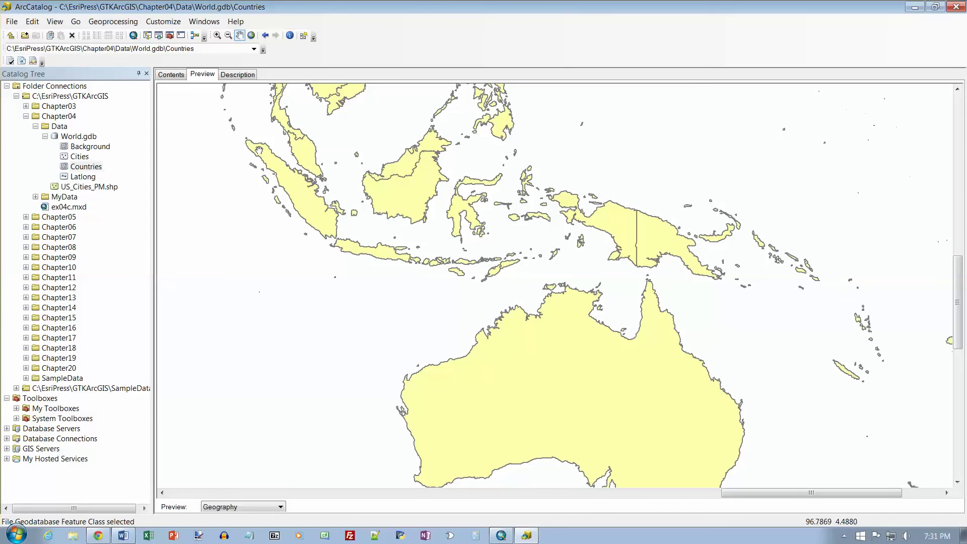
{"action": "left_click", "coordinate": [251, 35]}
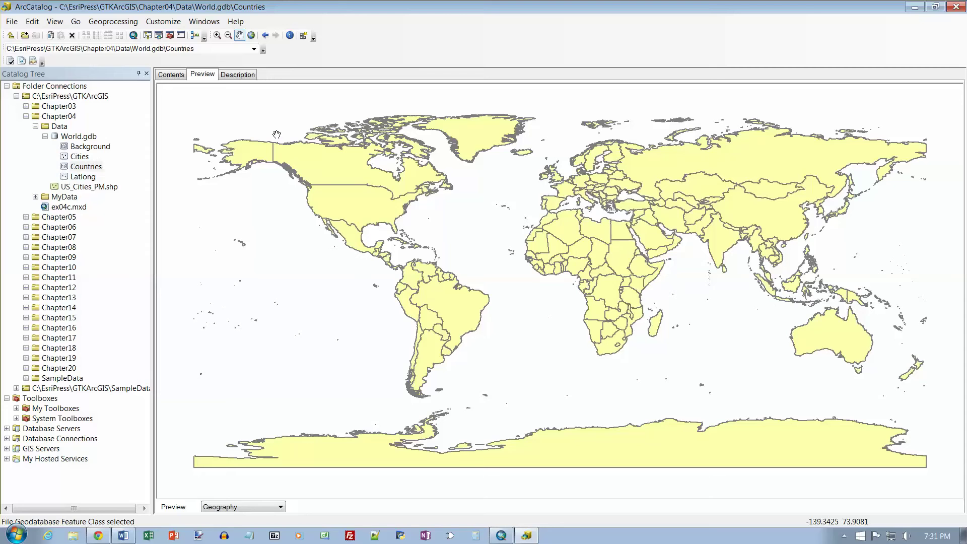
Preview the attribute table of Countries, and switch the preview back to Geography
{"action": "left_click", "coordinate": [231, 507]}
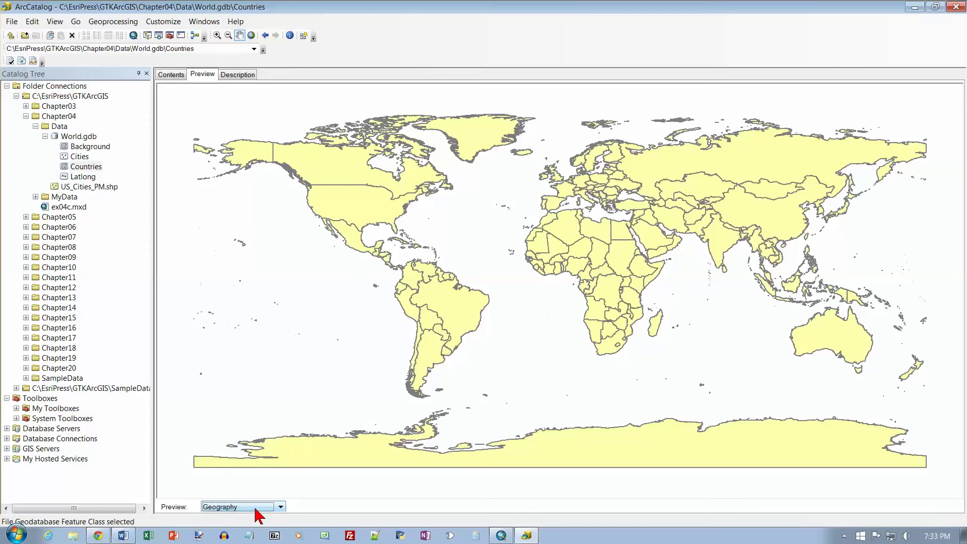
{"action": "left_click", "coordinate": [280, 507]}
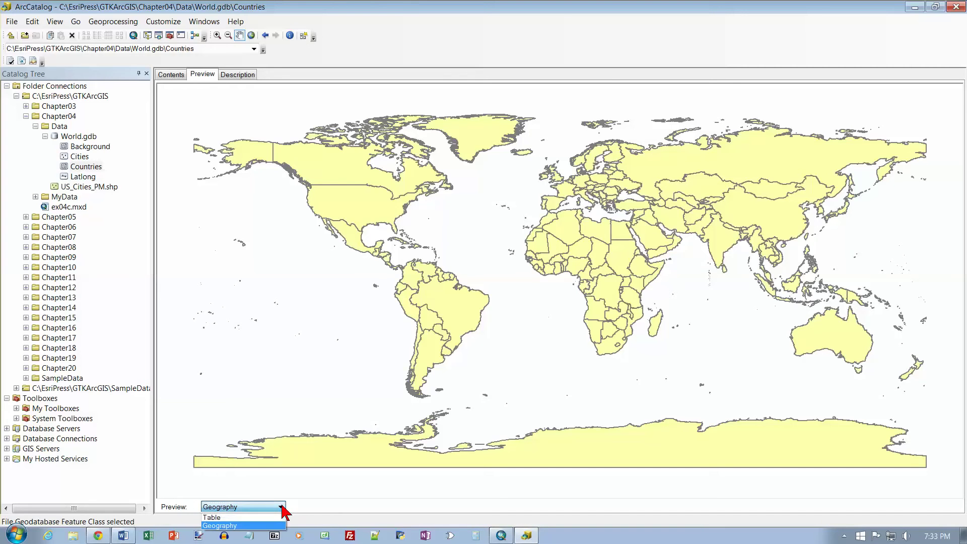
{"action": "left_click", "coordinate": [221, 517]}
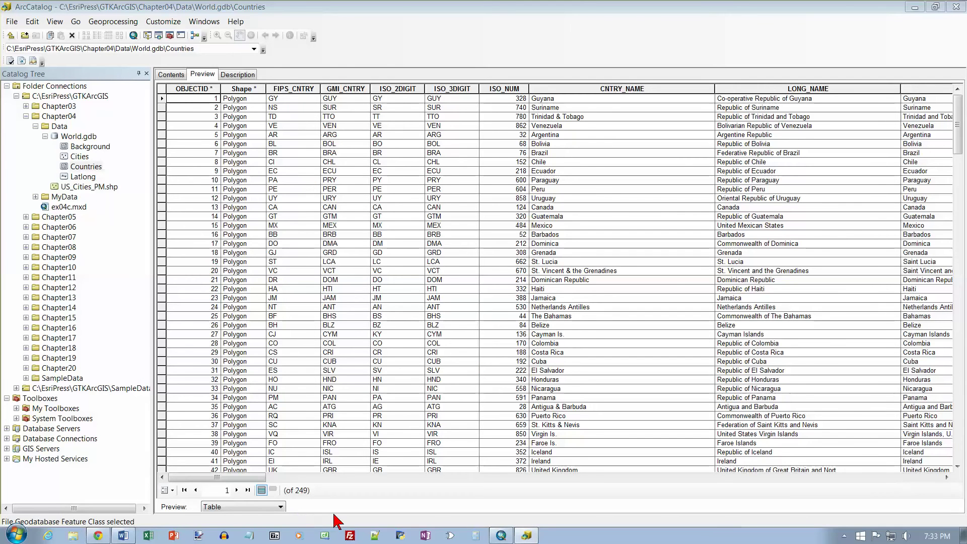
{"action": "left_click_drag", "start_coordinate": [255, 478], "coordinate": [222, 471]}
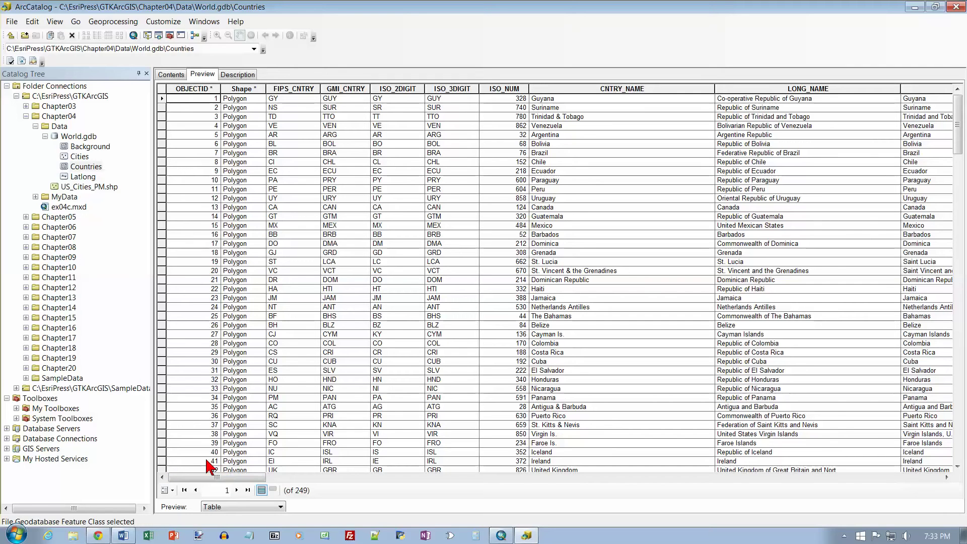
{"action": "left_click", "coordinate": [280, 506]}
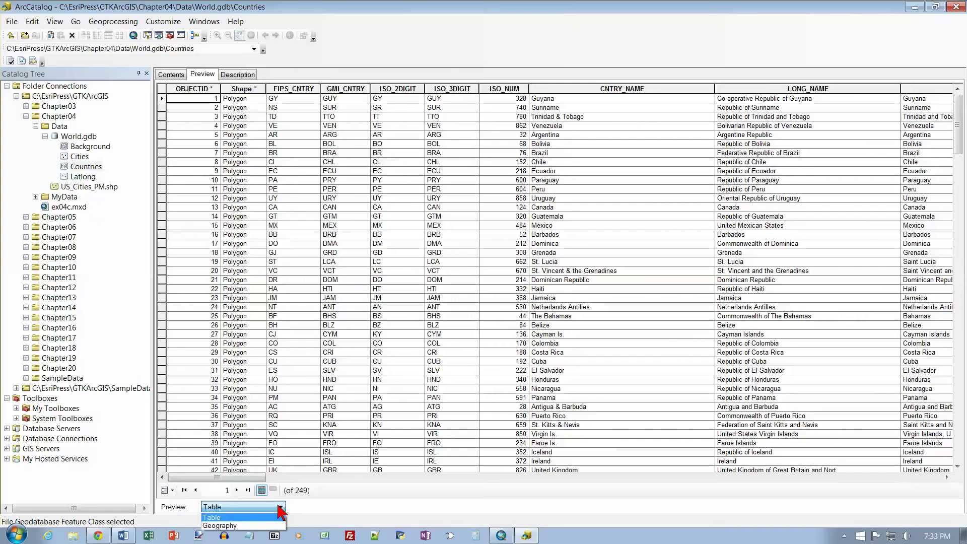
{"action": "left_click", "coordinate": [259, 525]}
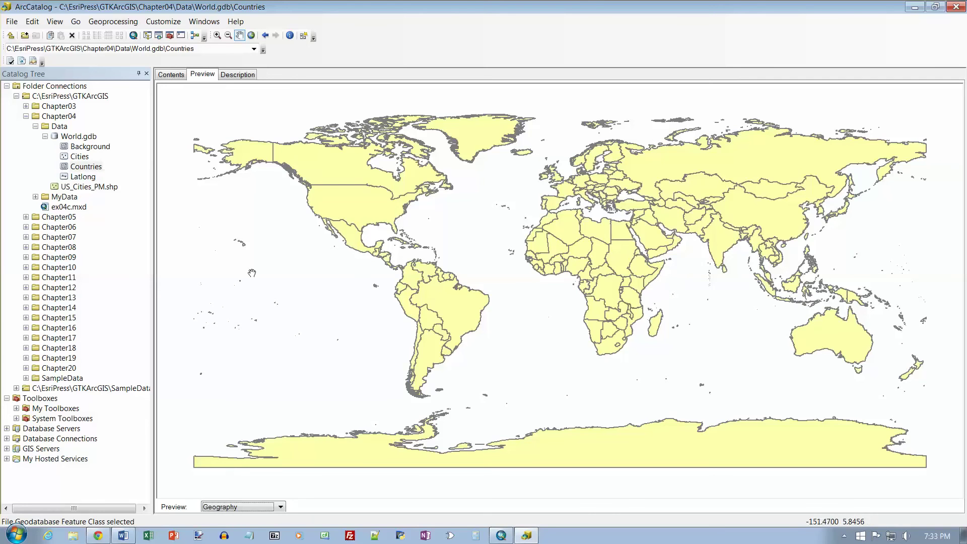
Open the Countries item description for editing and examine its tags, summary, credits, use limitation and bounding box
{"action": "left_click", "coordinate": [238, 77]}
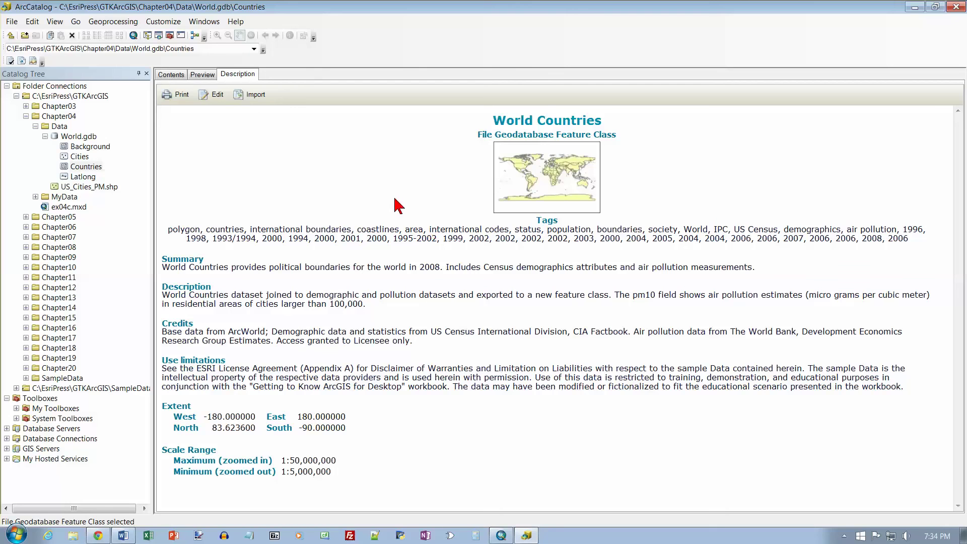
{"action": "left_click", "coordinate": [218, 95]}
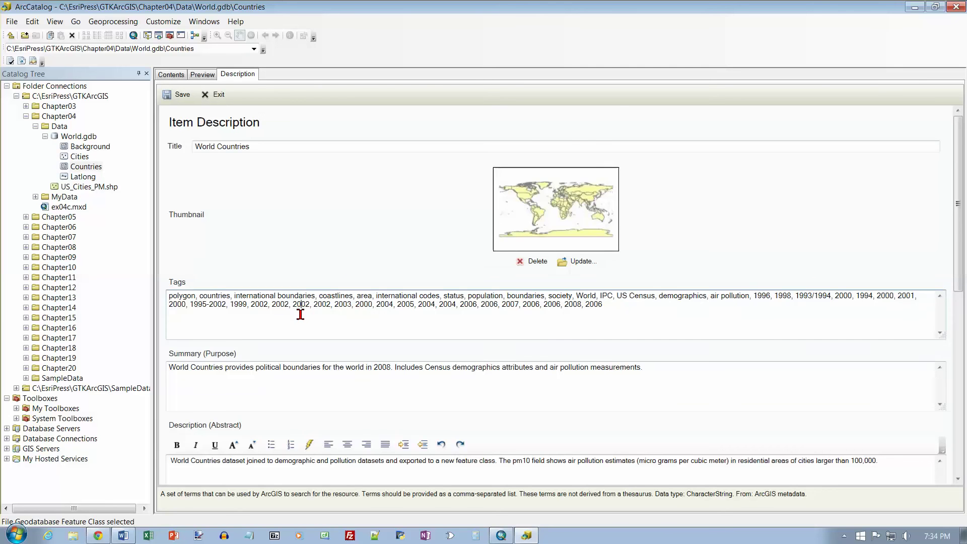
{"action": "scroll", "coordinate": [300, 315], "scroll_direction": "down", "scroll_amount": 5}
{"action": "scroll", "coordinate": [302, 319], "scroll_direction": "down", "scroll_amount": 3}
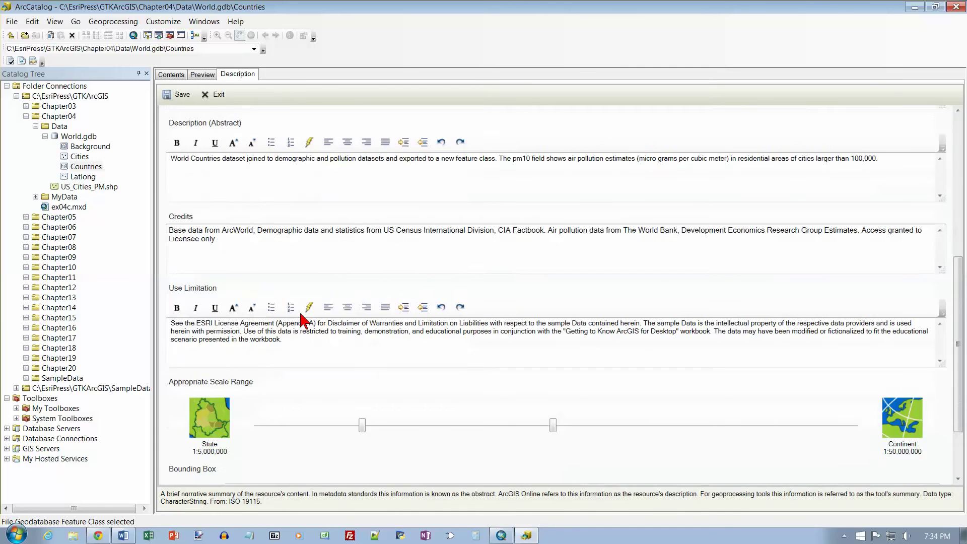
{"action": "scroll", "coordinate": [303, 320], "scroll_direction": "up", "scroll_amount": 3}
{"action": "scroll", "coordinate": [304, 320], "scroll_direction": "up", "scroll_amount": 5}
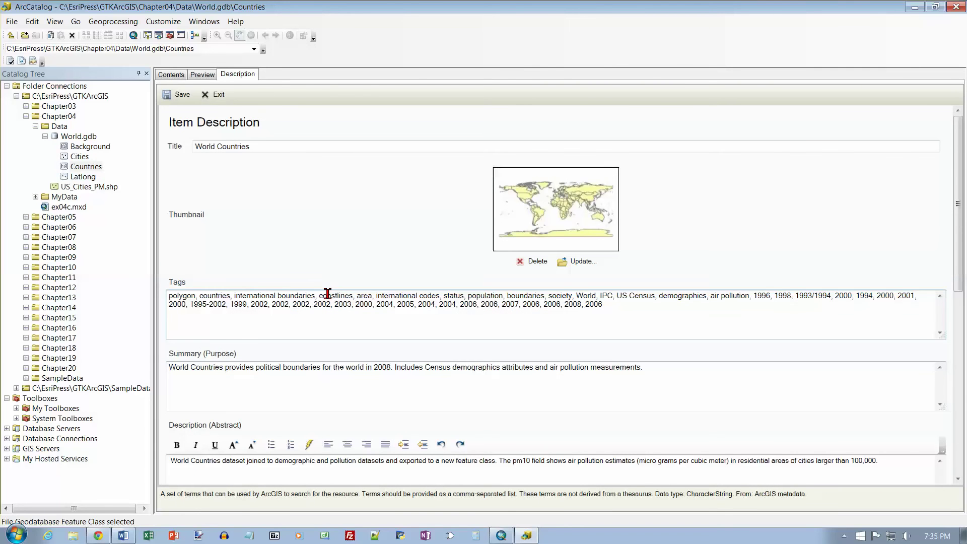
{"action": "scroll", "coordinate": [327, 293], "scroll_direction": "down", "scroll_amount": 3}
{"action": "scroll", "coordinate": [327, 293], "scroll_direction": "down", "scroll_amount": 4}
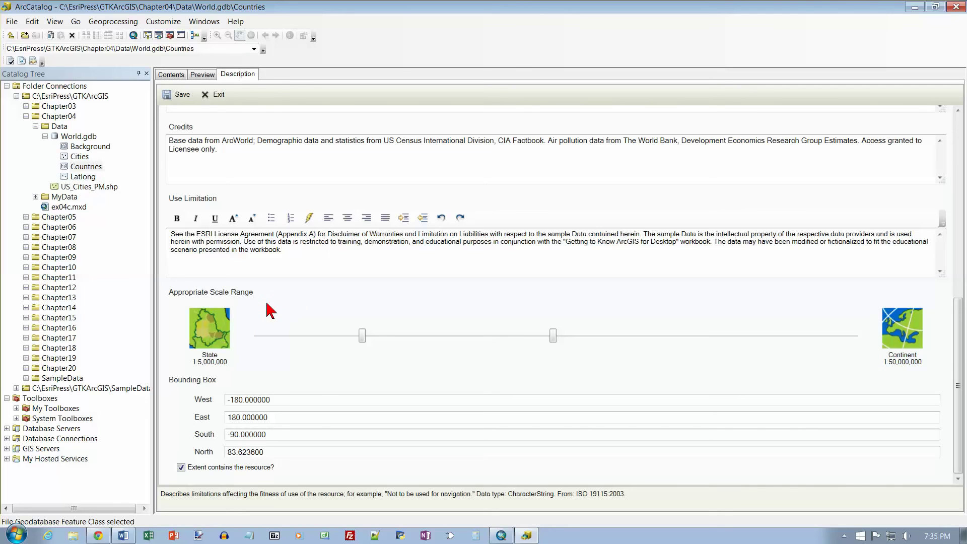
Check both ends of the Appropriate Scale Range in the Countries item description, and save the description
{"action": "left_click", "coordinate": [362, 335]}
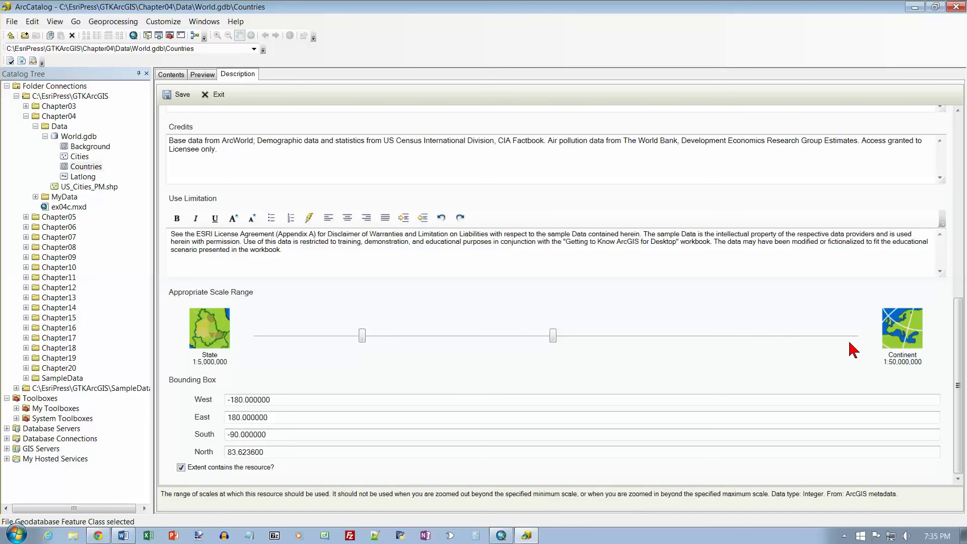
{"action": "left_click", "coordinate": [912, 336]}
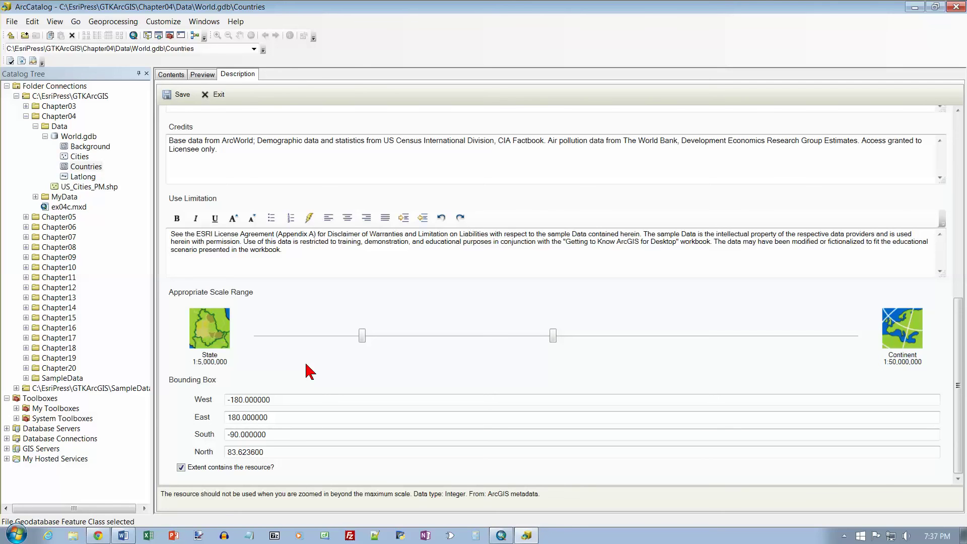
{"action": "left_click", "coordinate": [175, 97]}
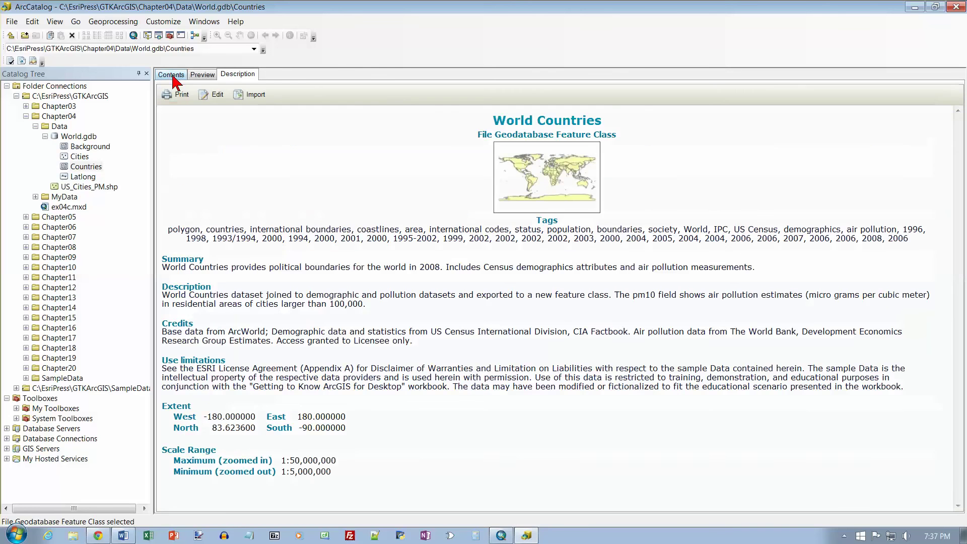
Return to the contents of World.gdb and display its feature classes as a details list
{"action": "left_click", "coordinate": [172, 76]}
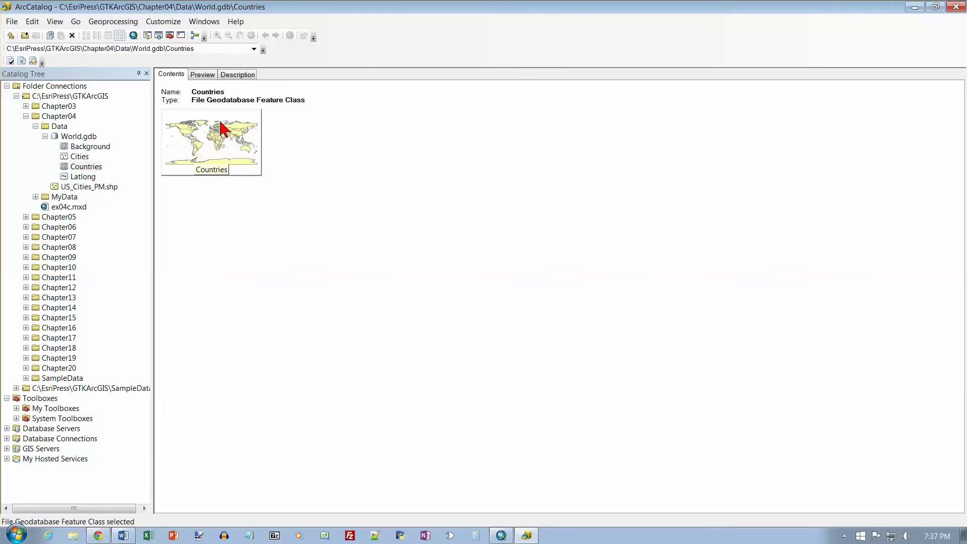
{"action": "left_click", "coordinate": [79, 137]}
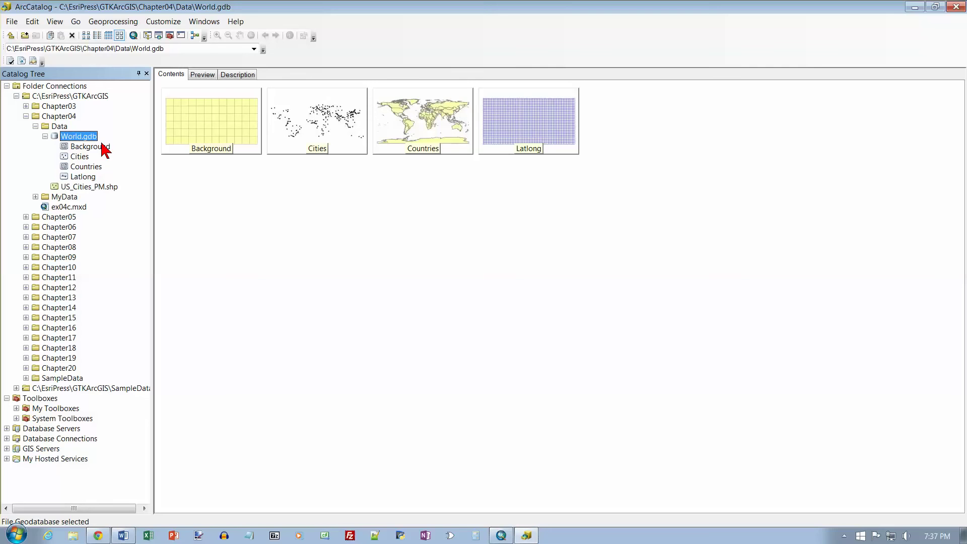
{"action": "left_click", "coordinate": [109, 36]}
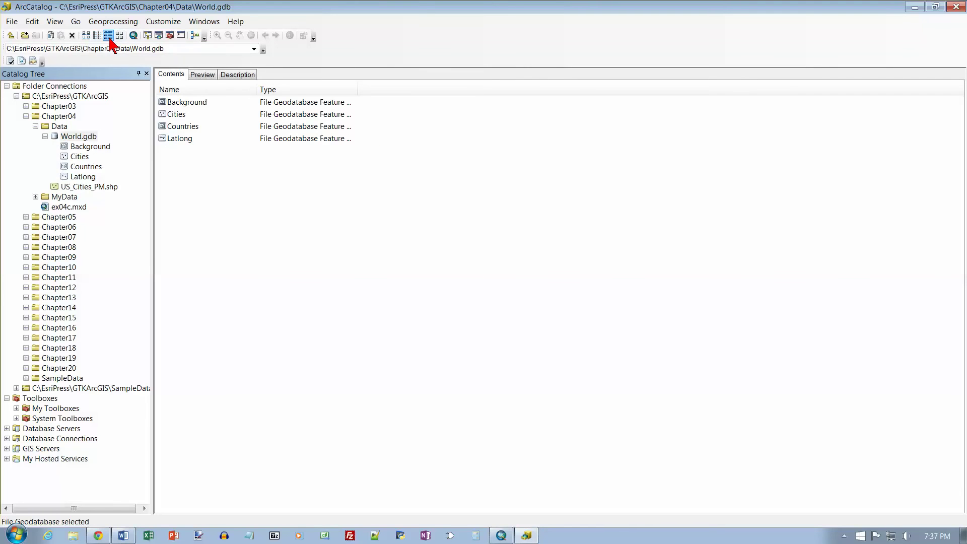